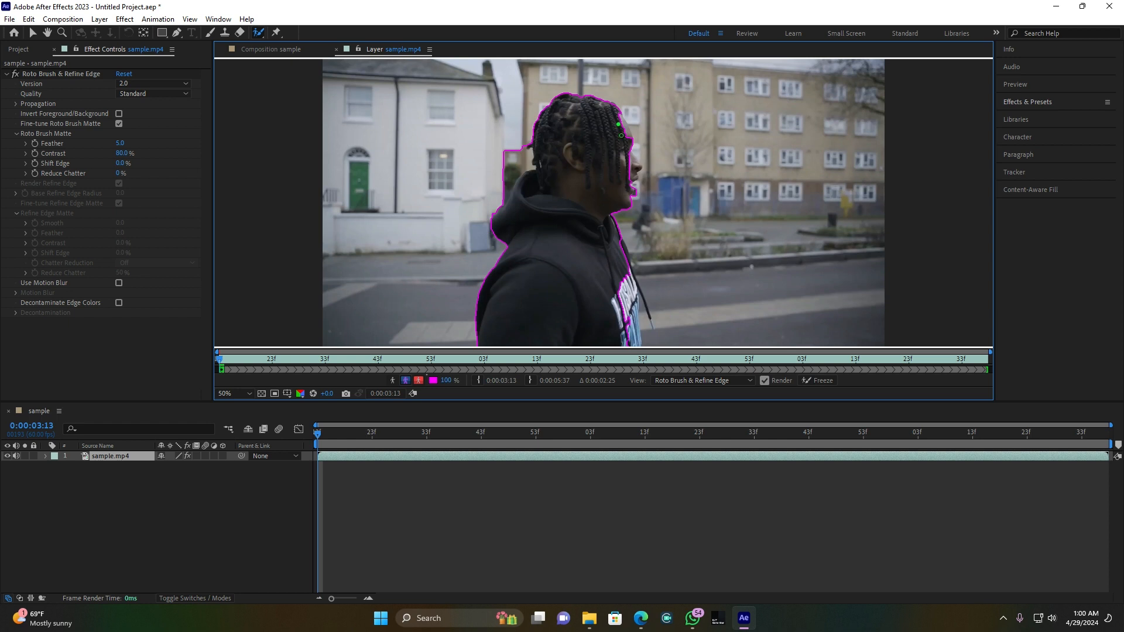
Refine the Roto Brush selection on the first frame around the man's hair, face and hoodie front, excluding the background behind his head.
drag(624, 134, 613, 112)
drag(633, 166, 627, 176)
drag(616, 269, 640, 355)
drag(625, 277, 628, 340)
drag(634, 301, 632, 326)
mouse_move(515, 128)
mouse_down()
mouse_move(520, 167)
mouse_move(505, 195)
mouse_up()
mouse_move(628, 302)
mouse_down()
mouse_move(635, 342)
mouse_move(639, 300)
mouse_up()
Advance the clip to 0:00:03:22 and add the man's raised hand to the Roto Brush selection.
drag(318, 439, 330, 439)
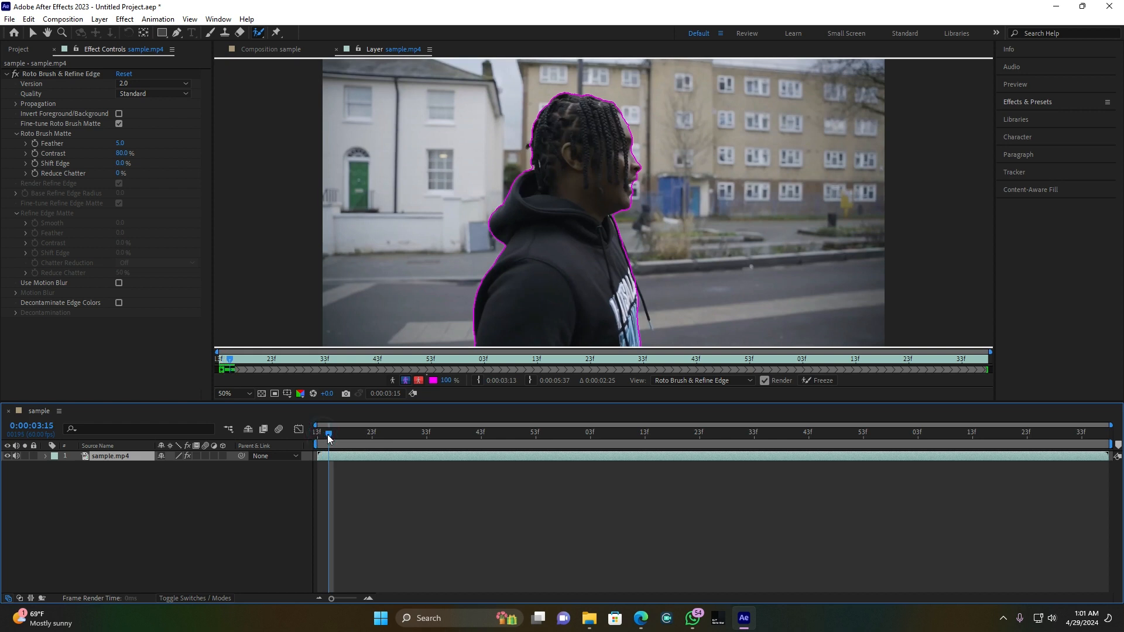
click(333, 434)
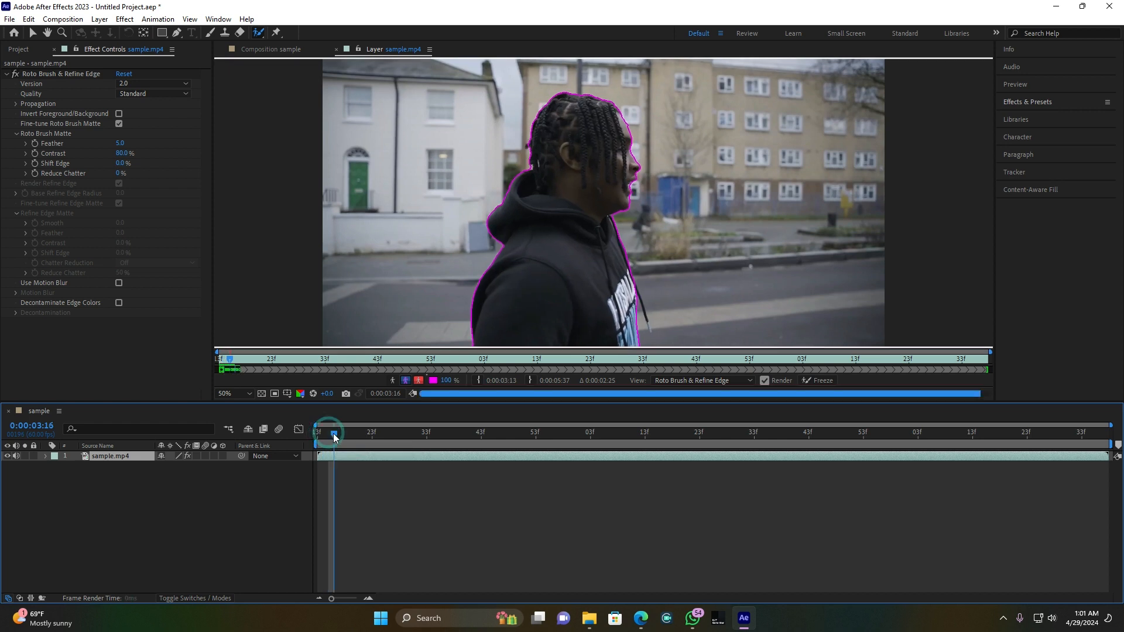
key(space)
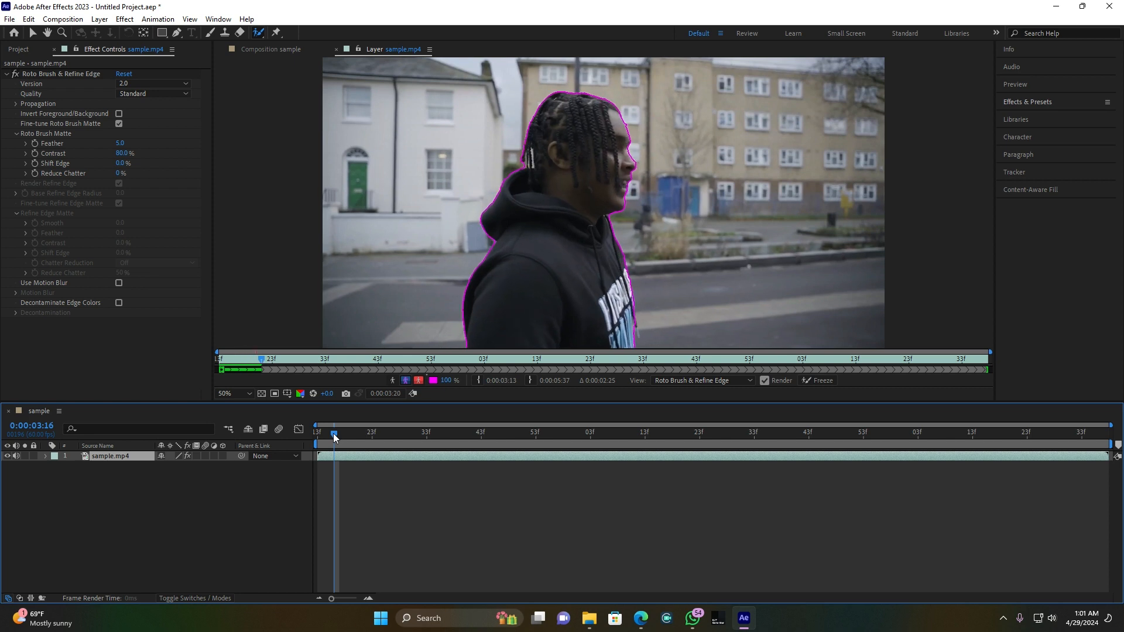
drag(707, 314, 679, 344)
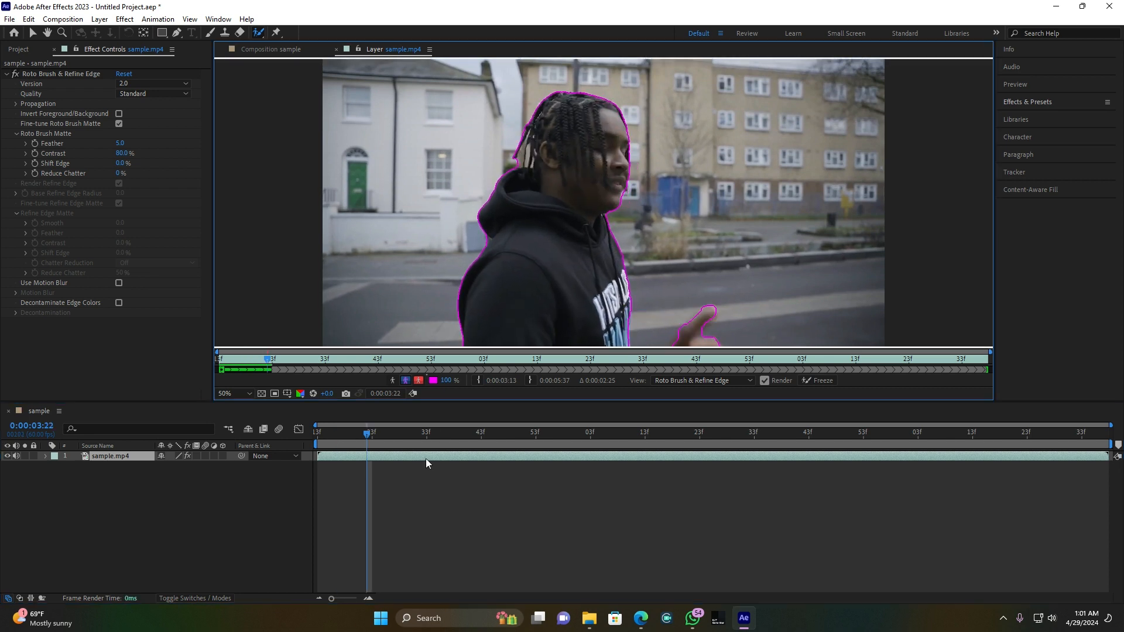
Propagate the Roto Brush selection through the rest of the clip, correct the outline beside the arm, and play back the result.
key(space)
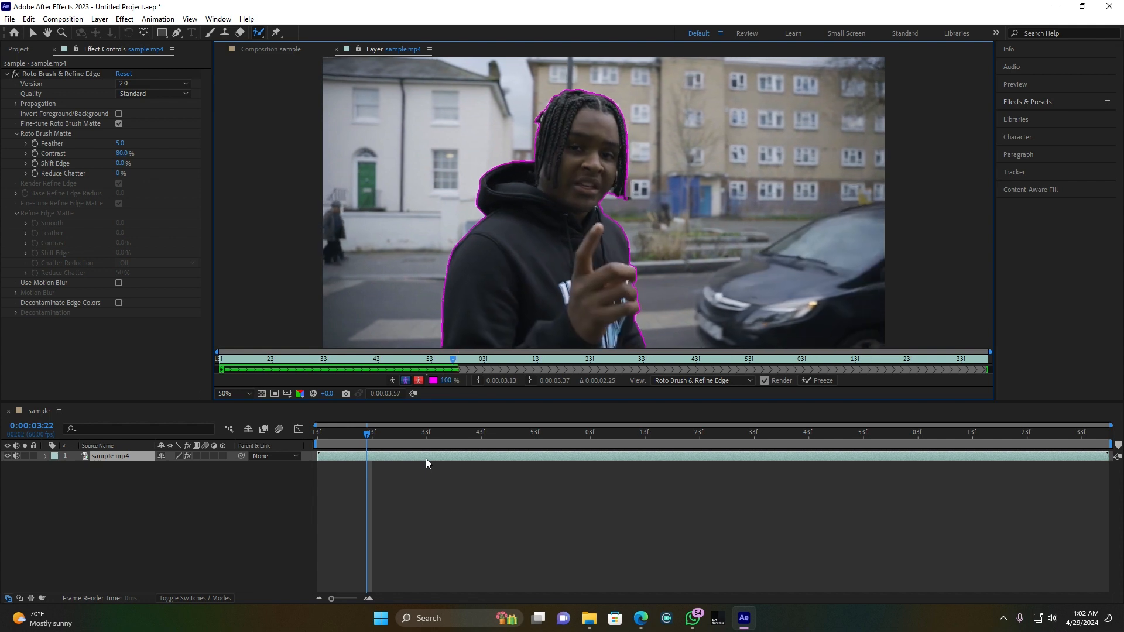
click(748, 436)
drag(449, 262, 424, 317)
key(space)
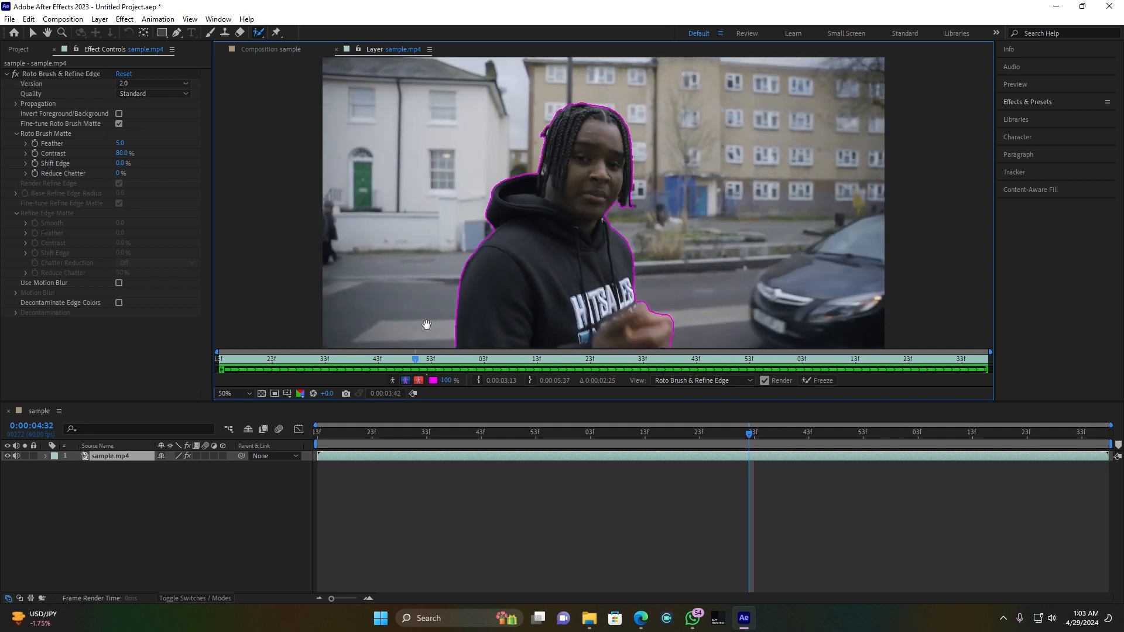
key(space)
key(space)
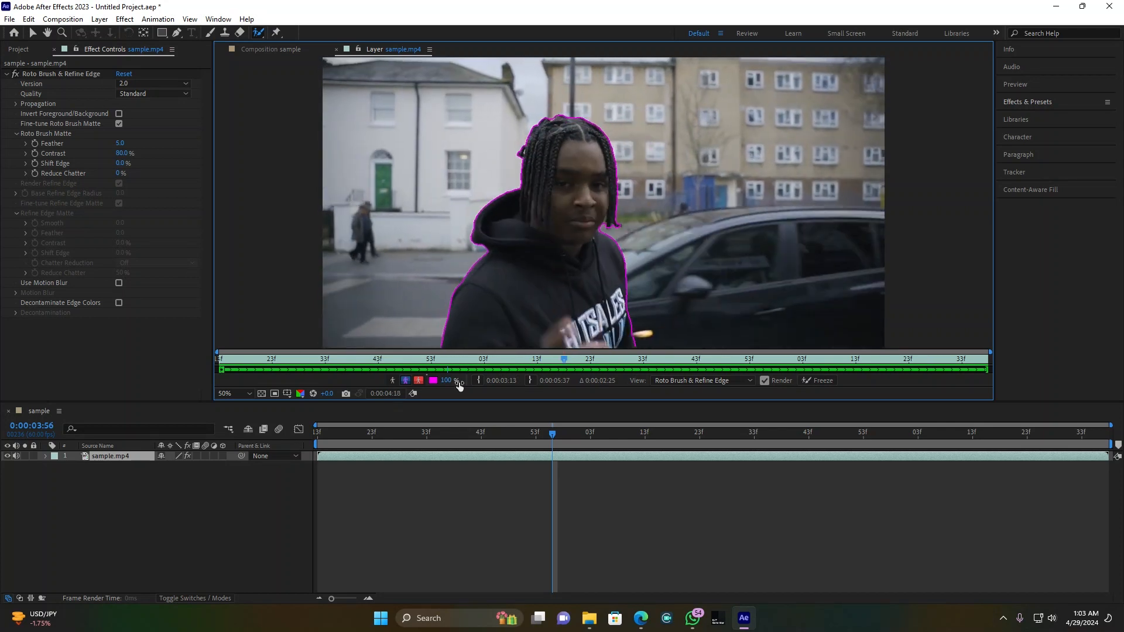
key(space)
In the composition, duplicate the rotoscoped sample.mp4 layer twice and delete Roto Brush & Refine Edge from the bottom copy.
click(269, 49)
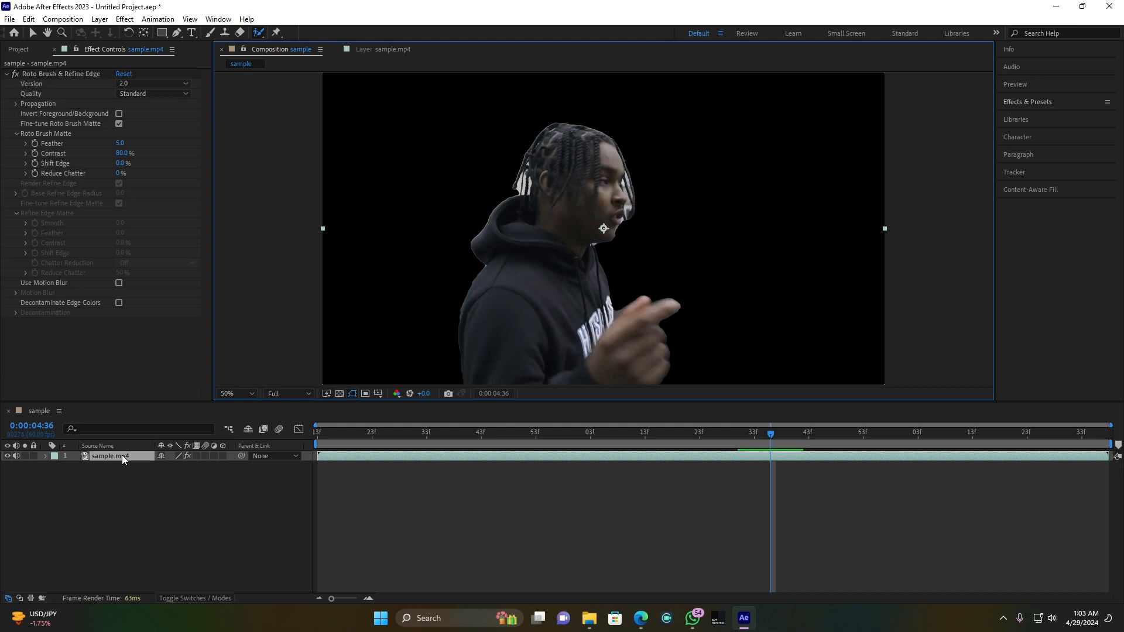
key(ctrl+d)
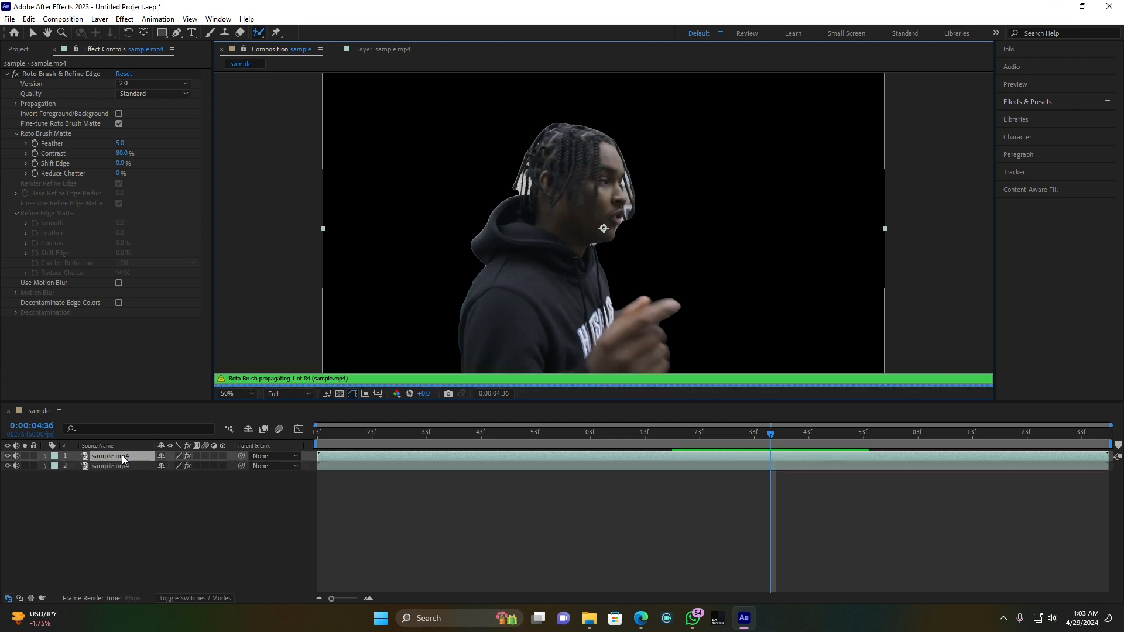
key(ctrl+d)
click(114, 475)
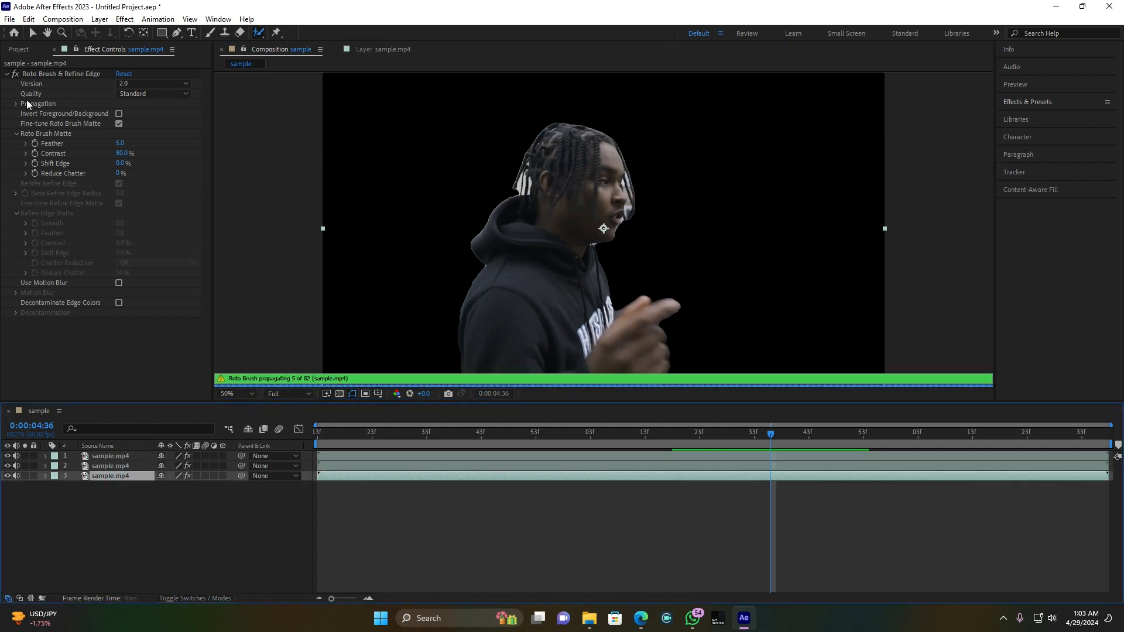
click(54, 73)
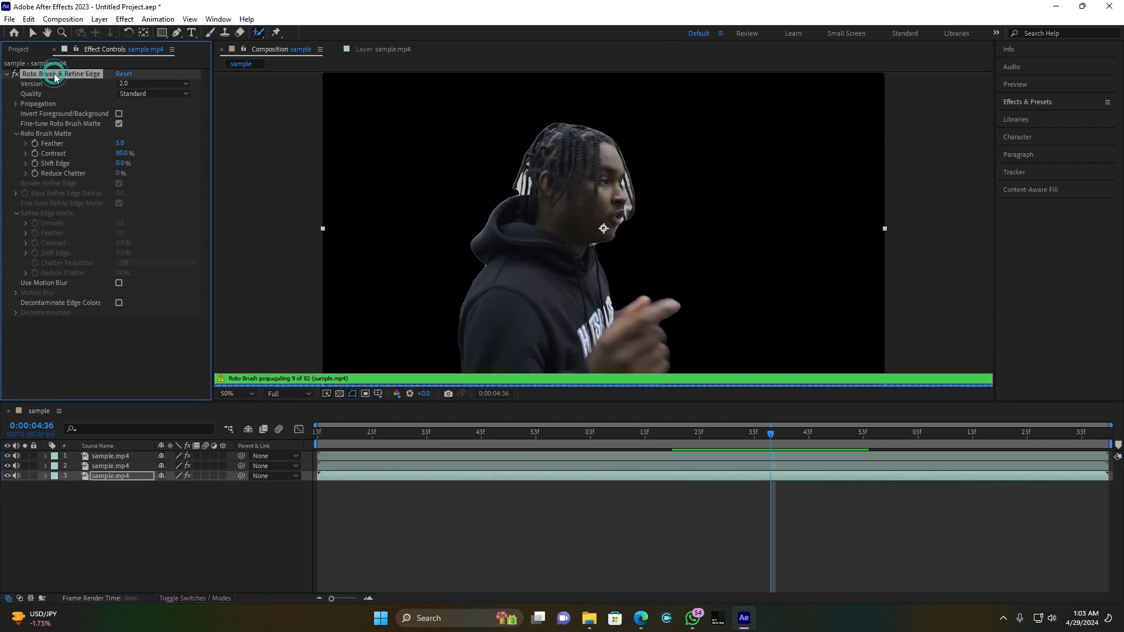
key(Delete)
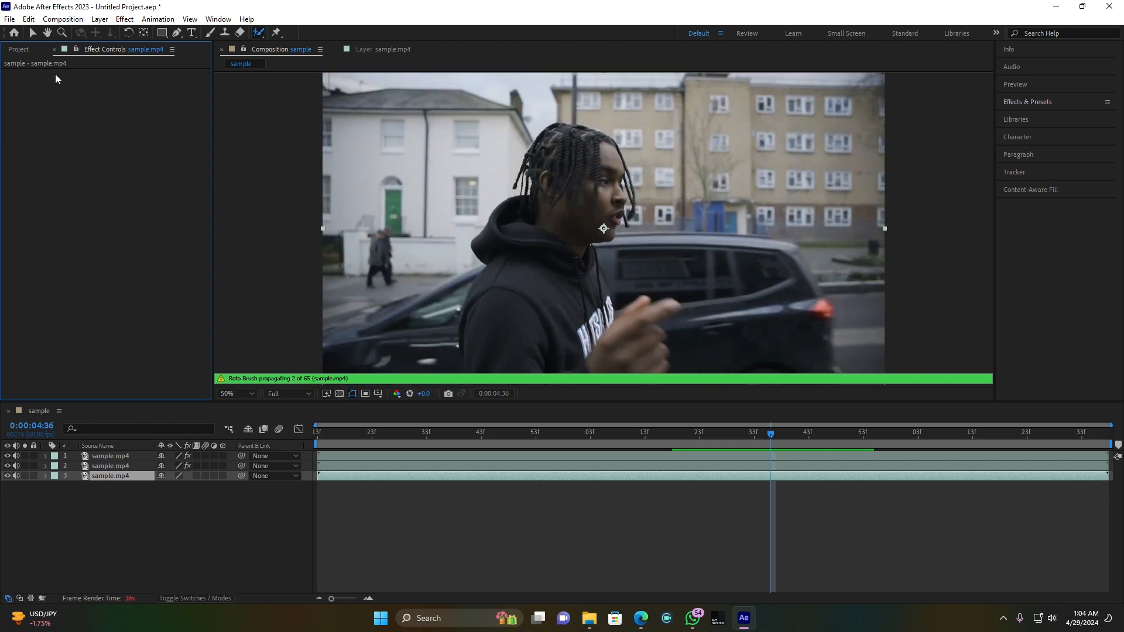
Find the Echo effect and apply it to the middle sample.mp4 layer.
click(109, 466)
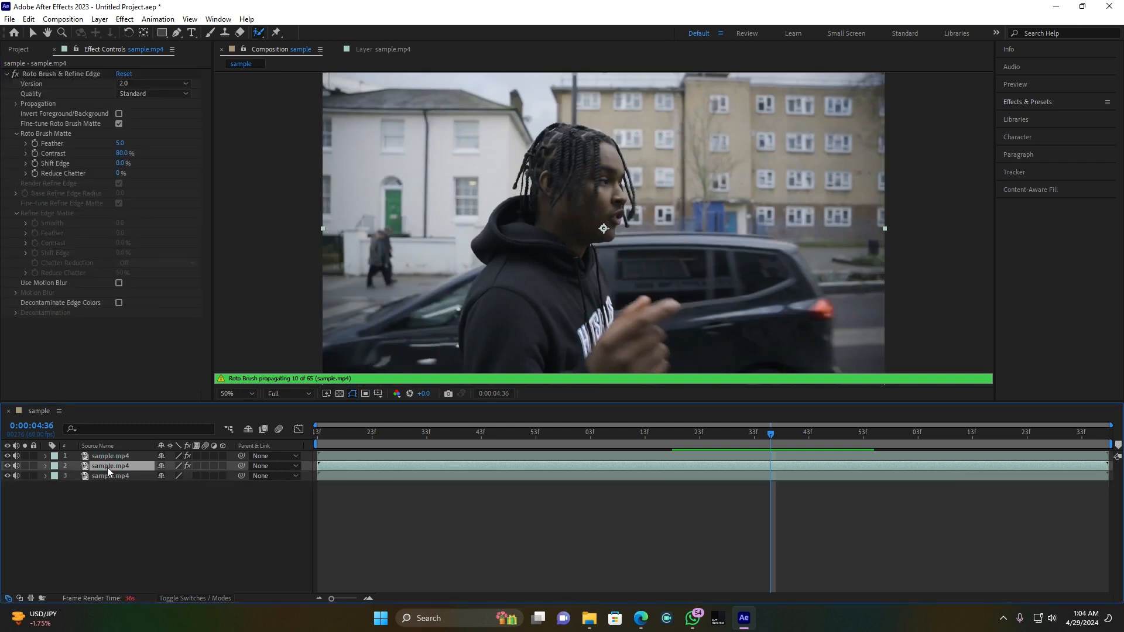
click(1025, 102)
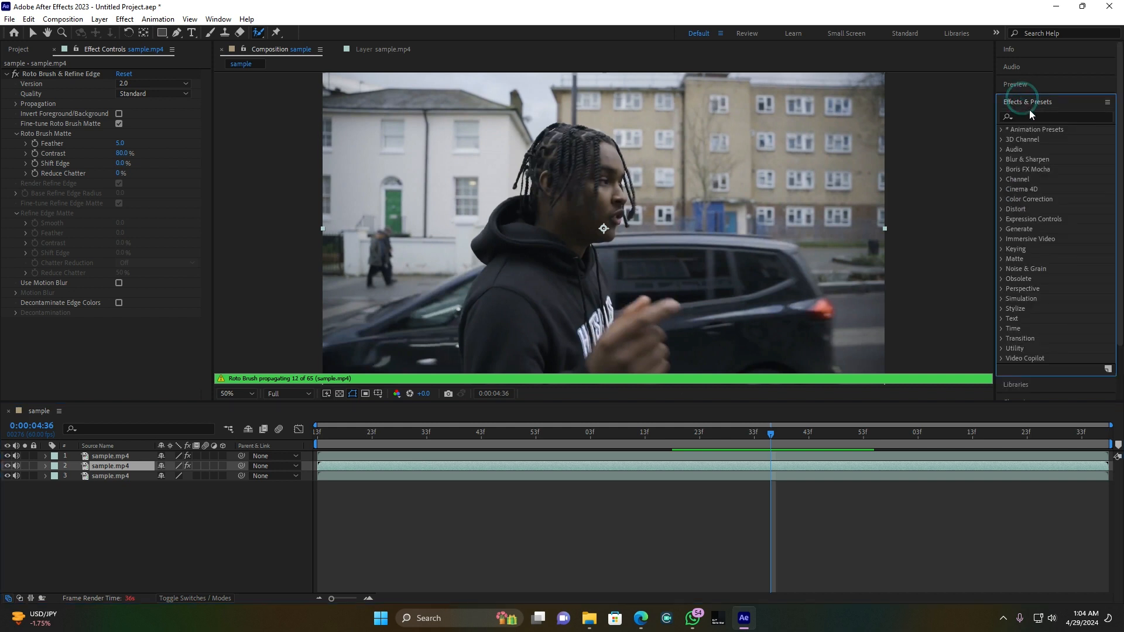
click(1028, 115)
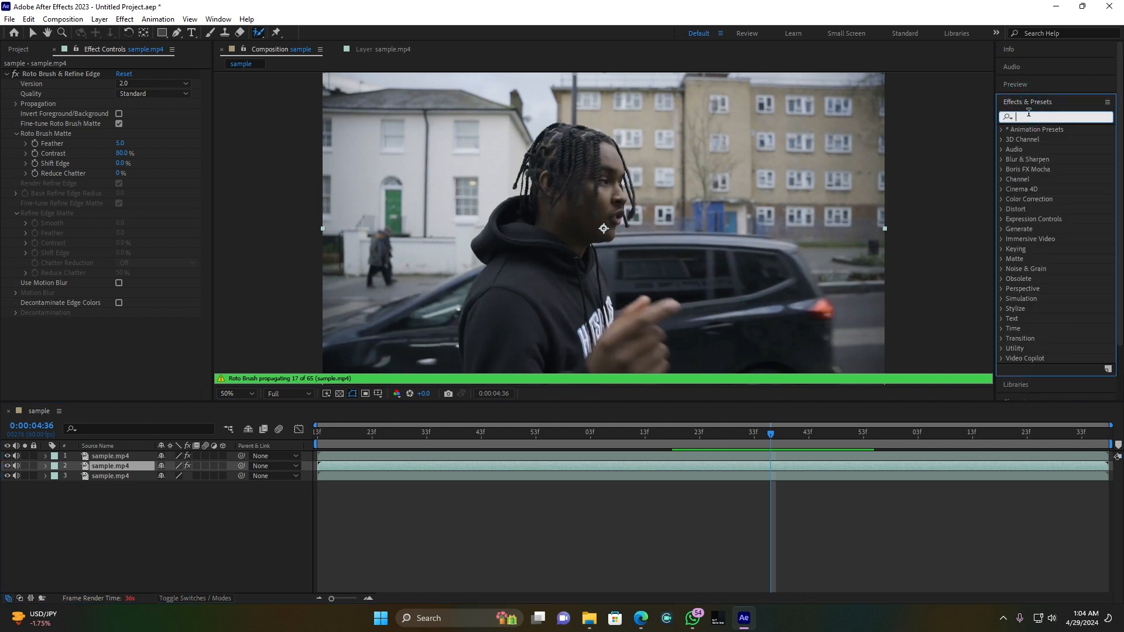
text(echo)
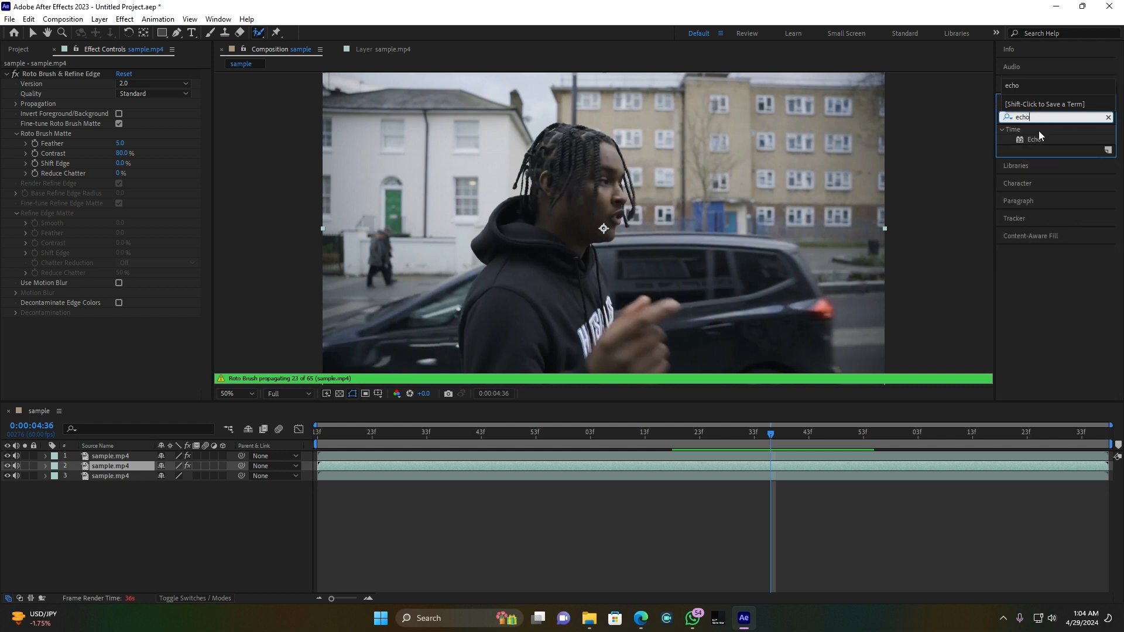
drag(1038, 135, 99, 466)
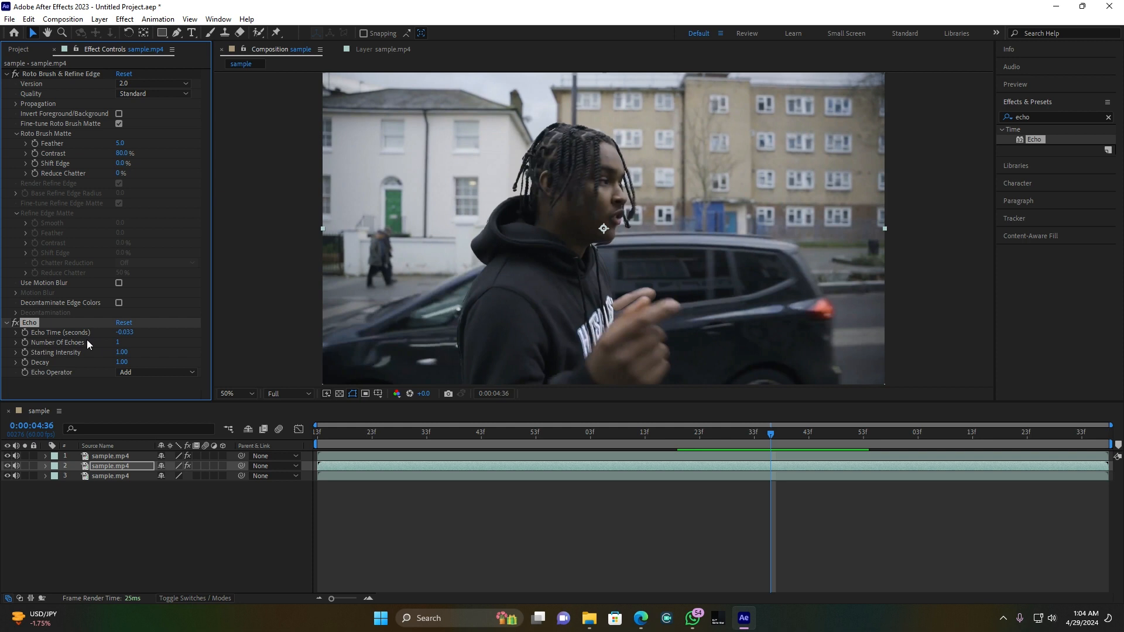
Set Echo's Number Of Echoes to 15 and its operator to Composite In Front, checking the trail at other frames.
click(118, 345)
text(15)
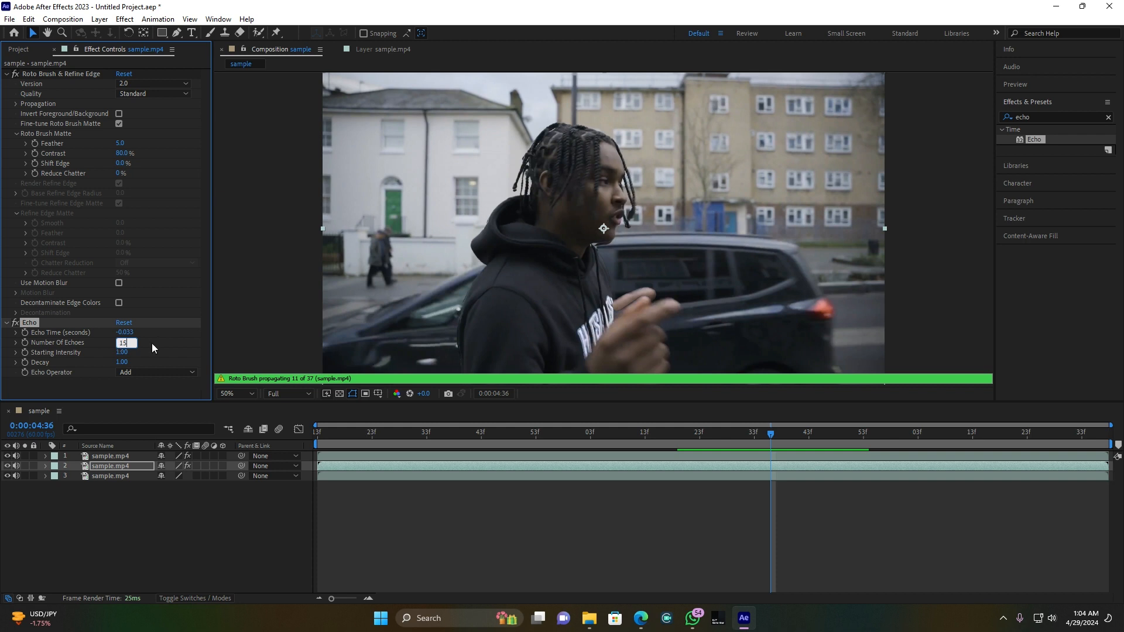
key(Return)
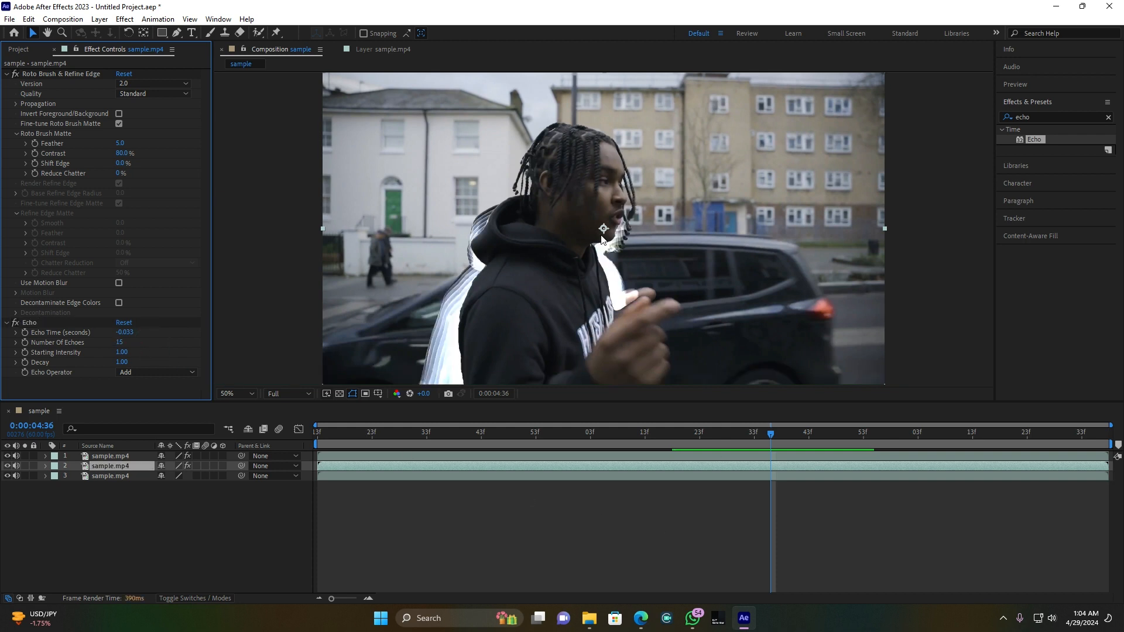
drag(770, 432, 585, 445)
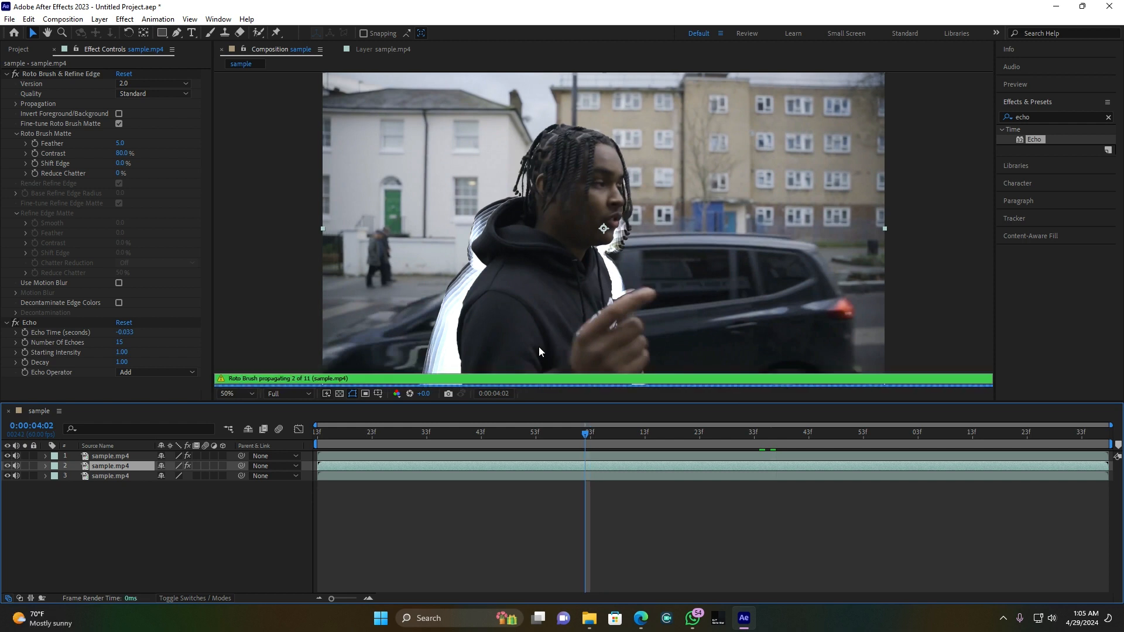
click(142, 373)
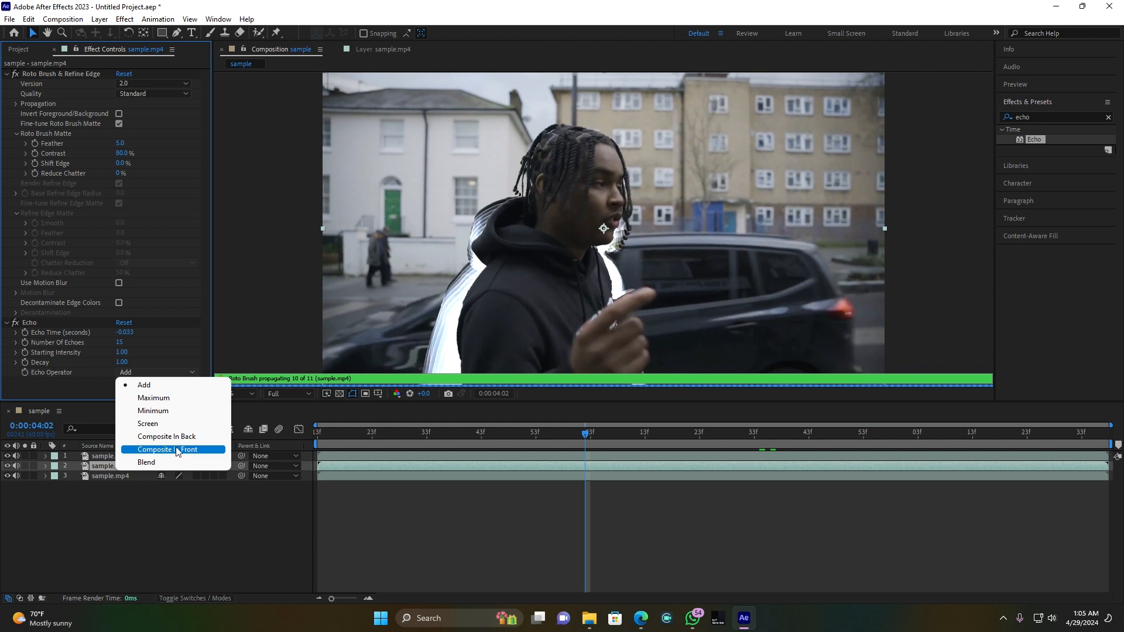
click(193, 451)
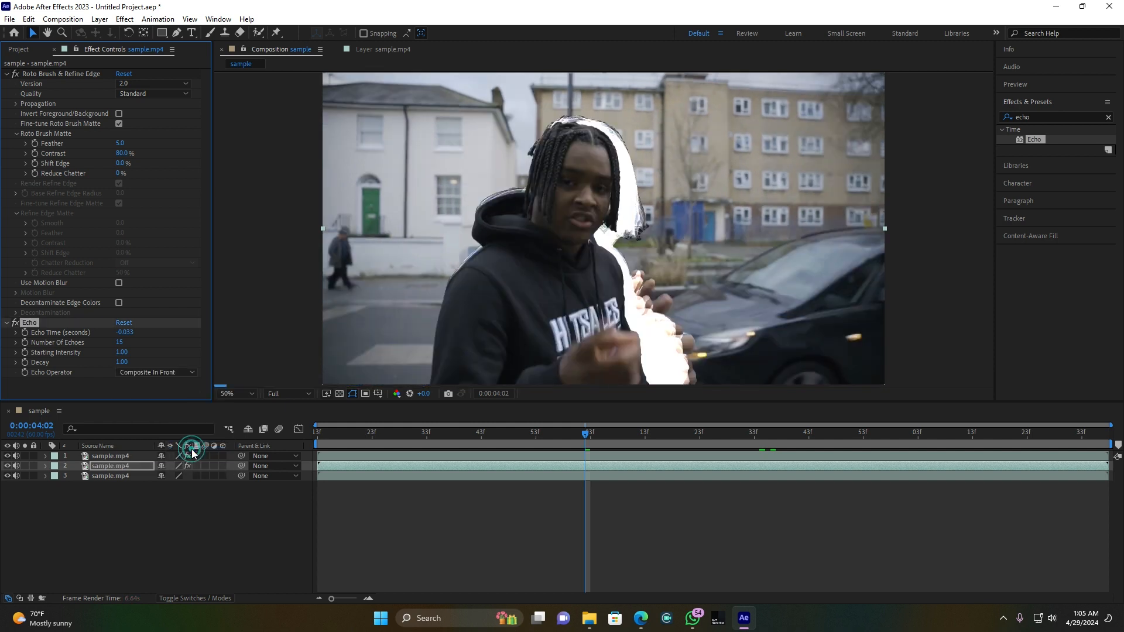
mouse_move(577, 437)
mouse_down()
mouse_move(507, 445)
mouse_move(634, 445)
mouse_move(508, 439)
mouse_up()
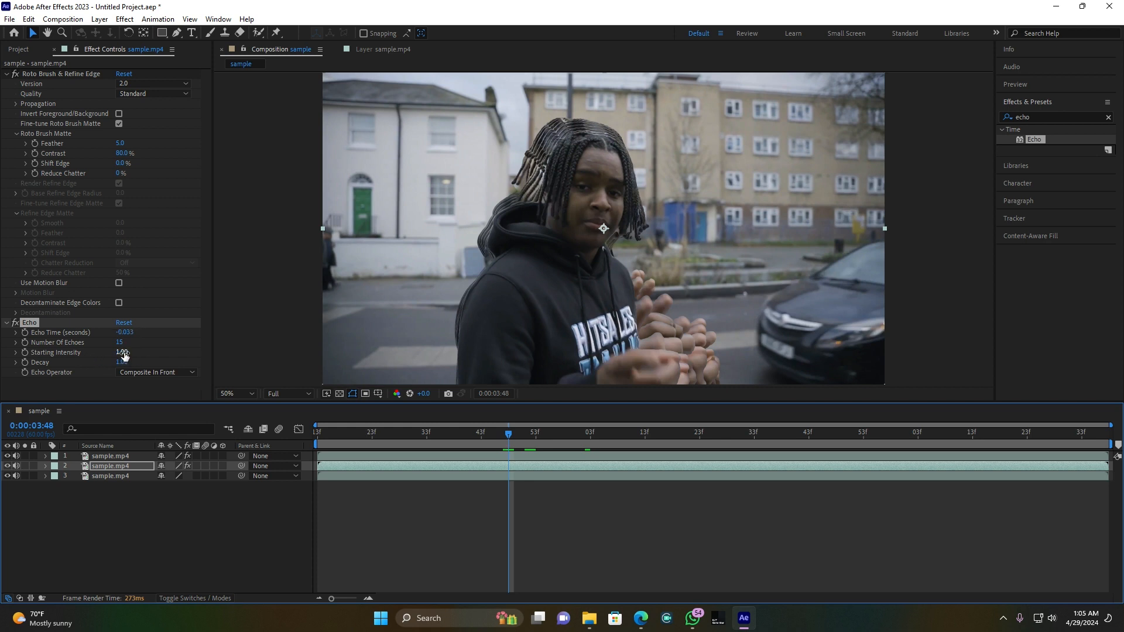
Set Echo's Starting Intensity to 0.80 and lower its Decay to 0.71.
click(122, 352)
text(0.80)
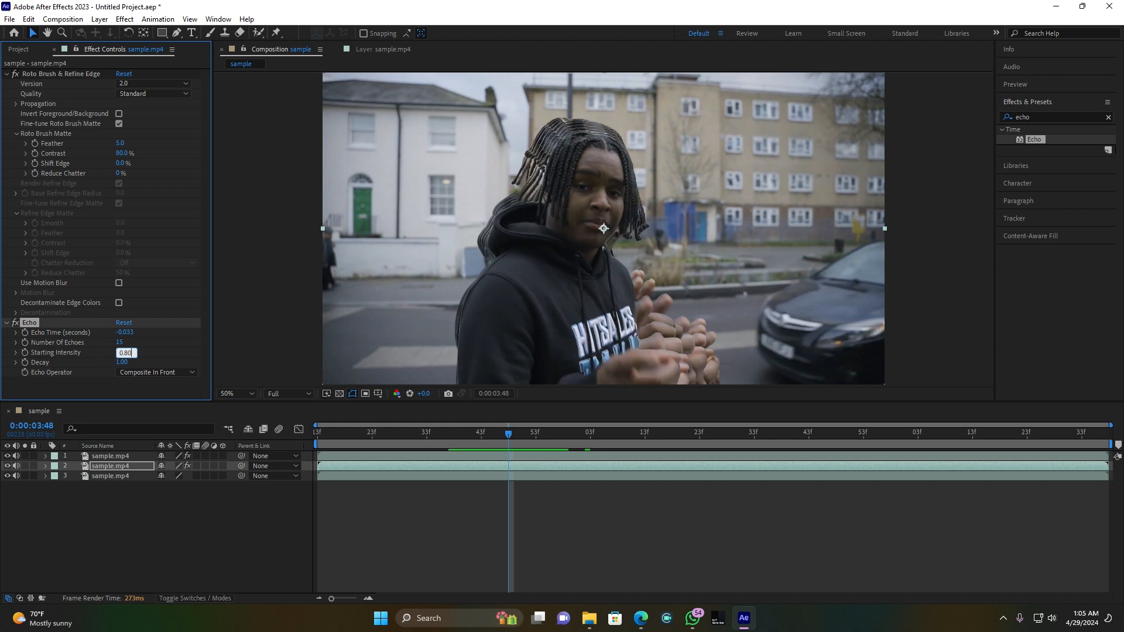
click(160, 350)
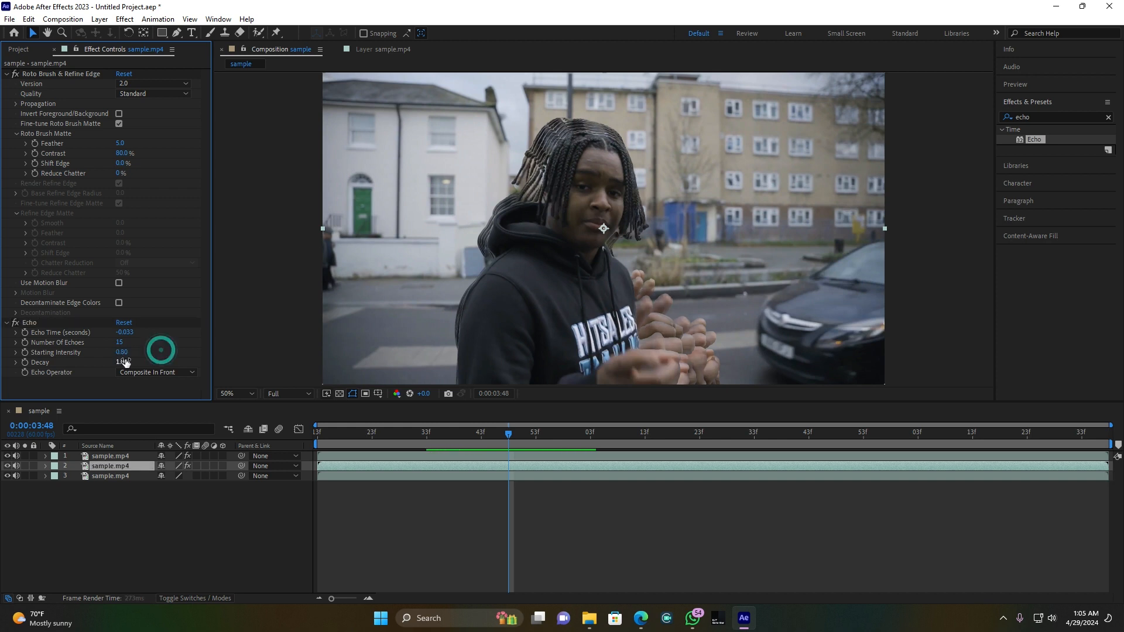
drag(121, 363, 107, 363)
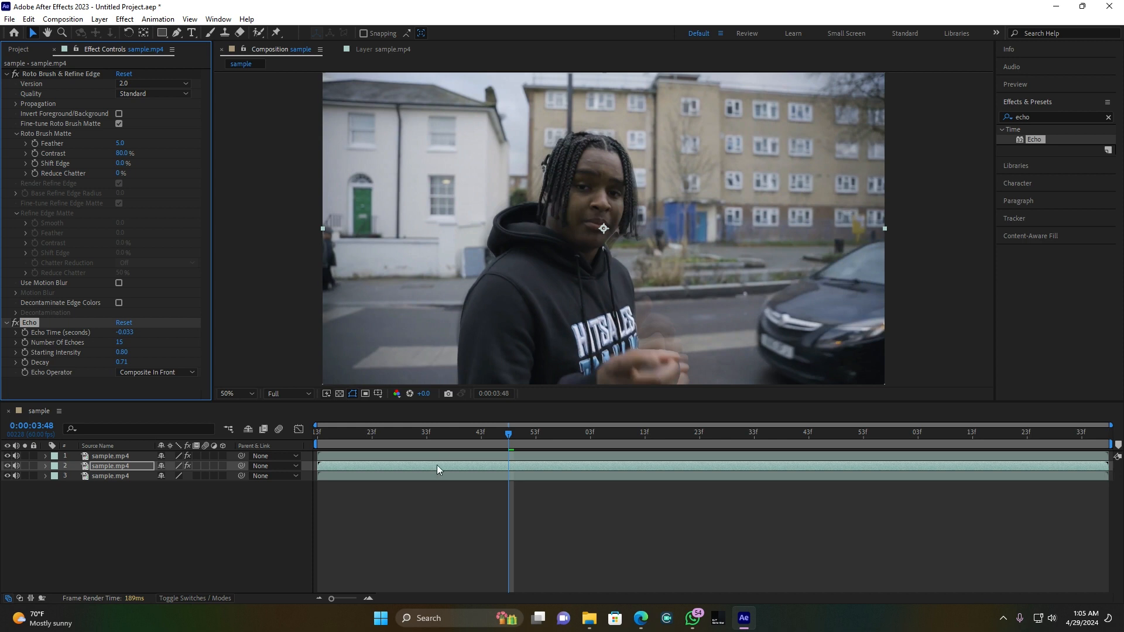
Preview the echo trail from the start of the composition.
click(317, 432)
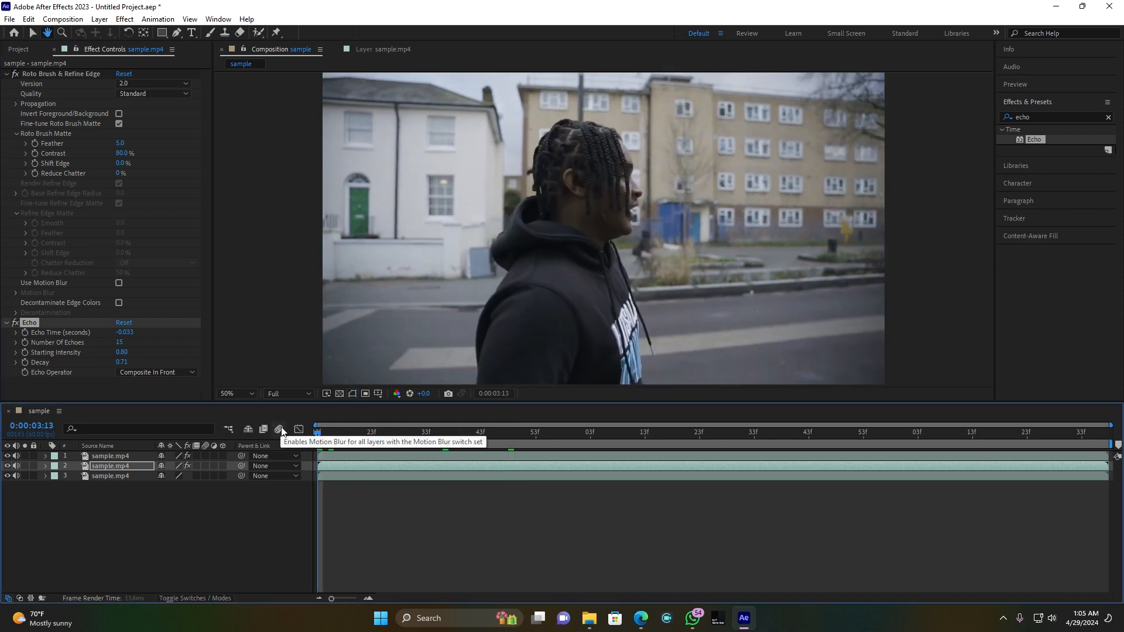
key(space)
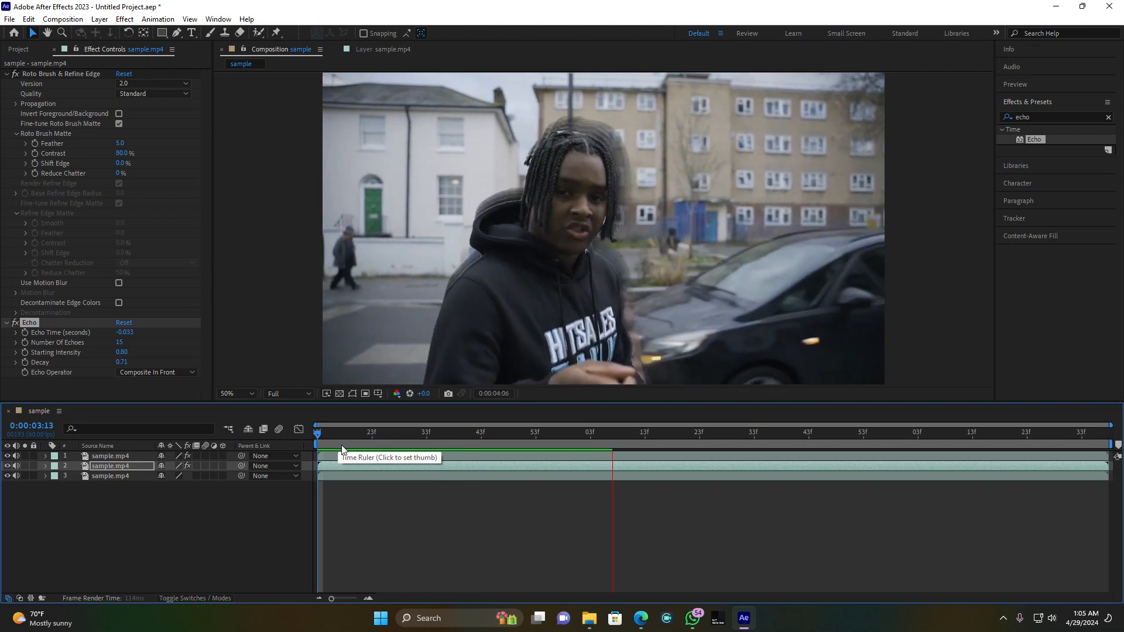
key(space)
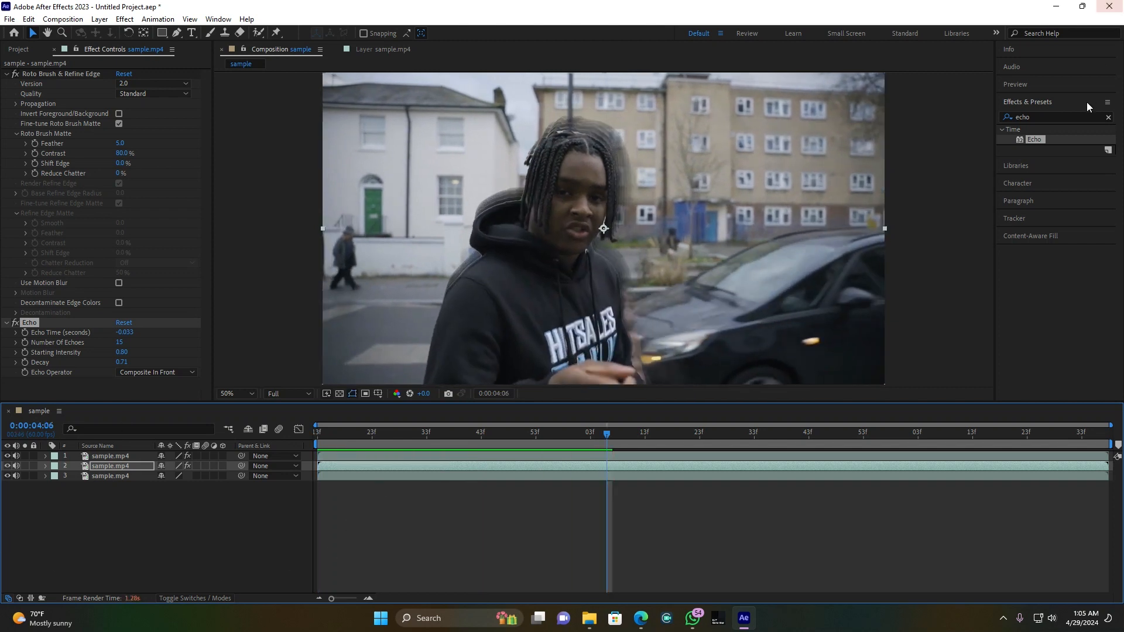
Apply Directional Blur to the middle sample.mp4 layer and set its Direction to 90°.
drag(1049, 117, 910, 115)
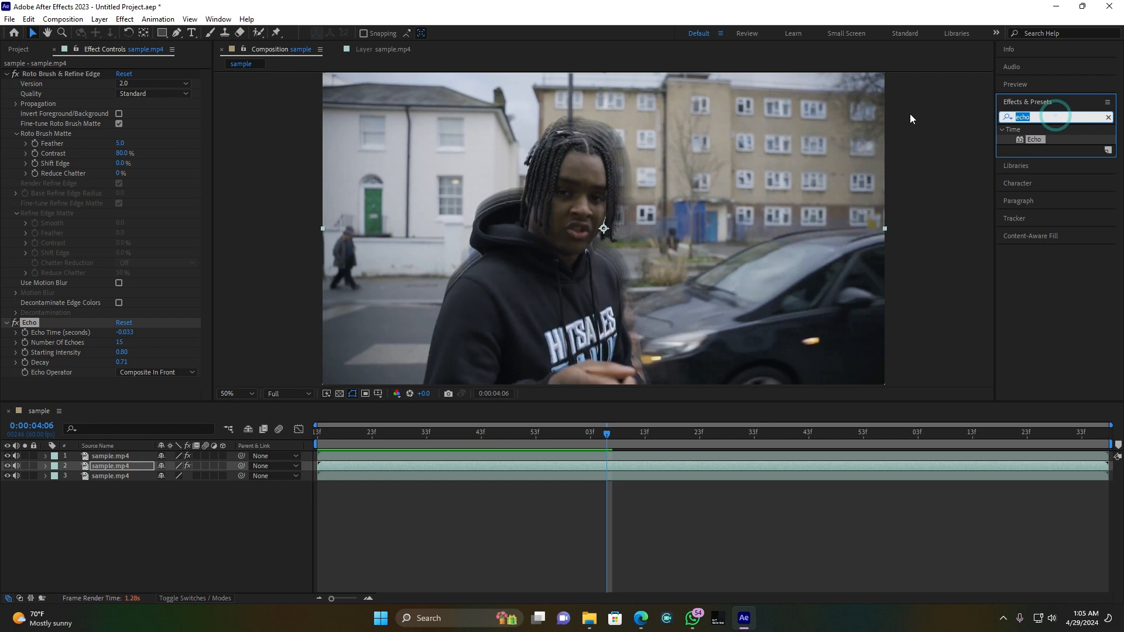
text(direct)
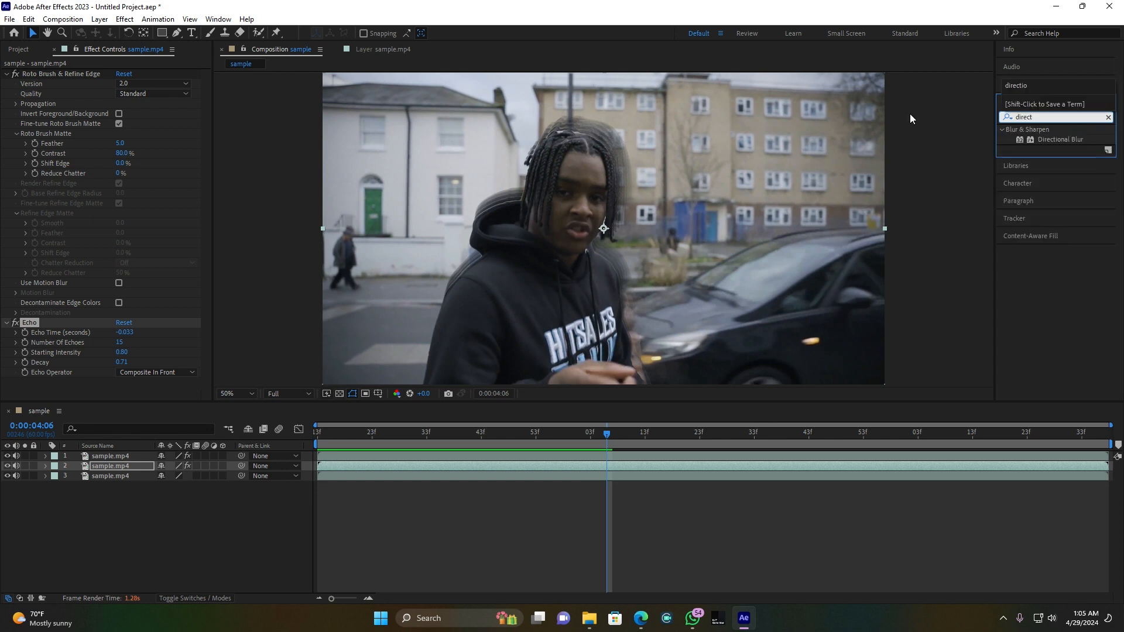
drag(1078, 140, 106, 466)
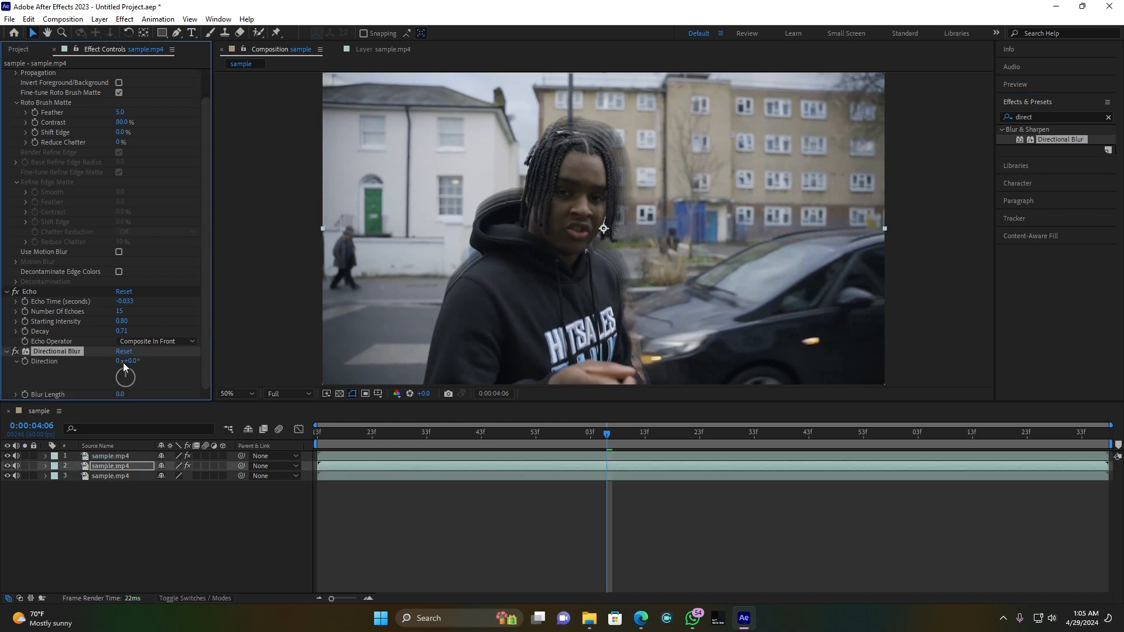
click(131, 361)
text(90)
click(159, 380)
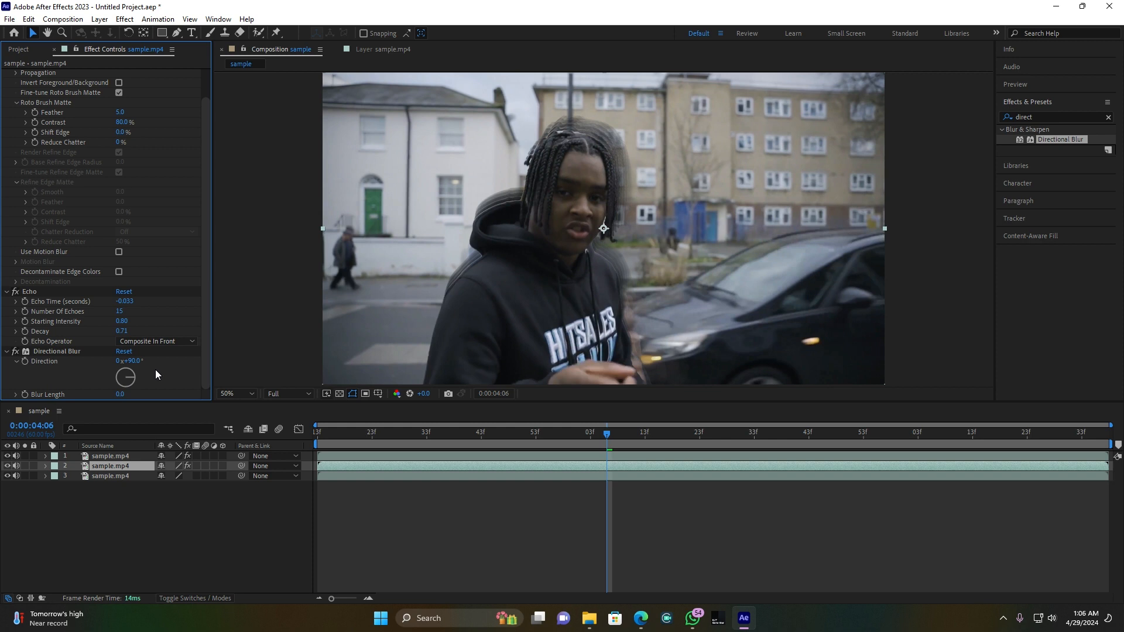
Preview the echo trail from 0:00:04:02 and return to 0:00:03:20.
click(585, 436)
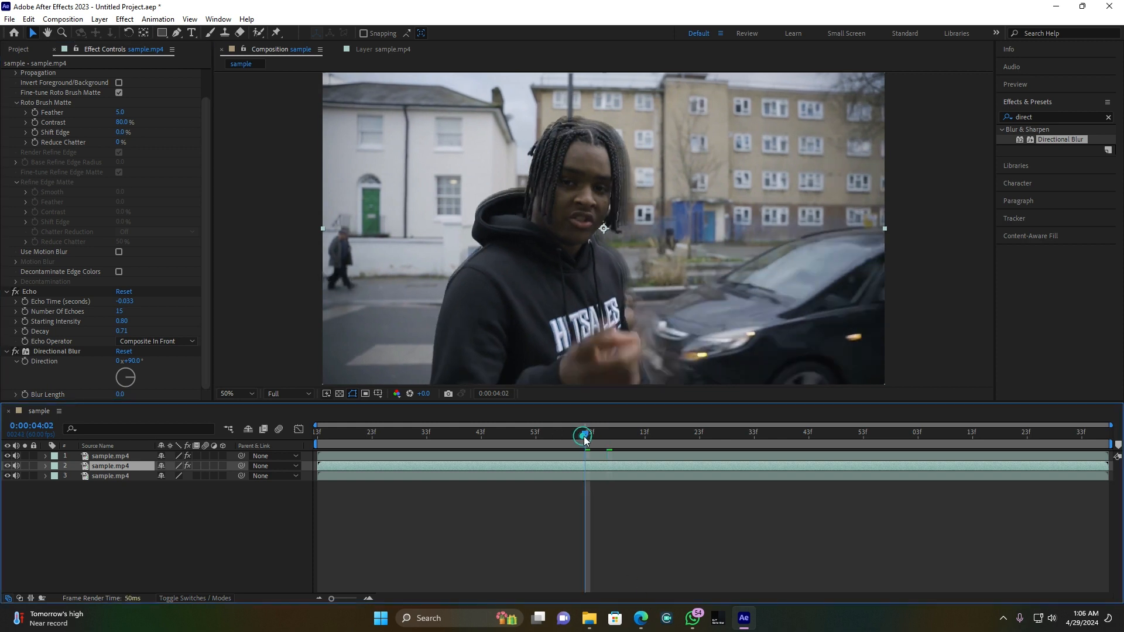
key(space)
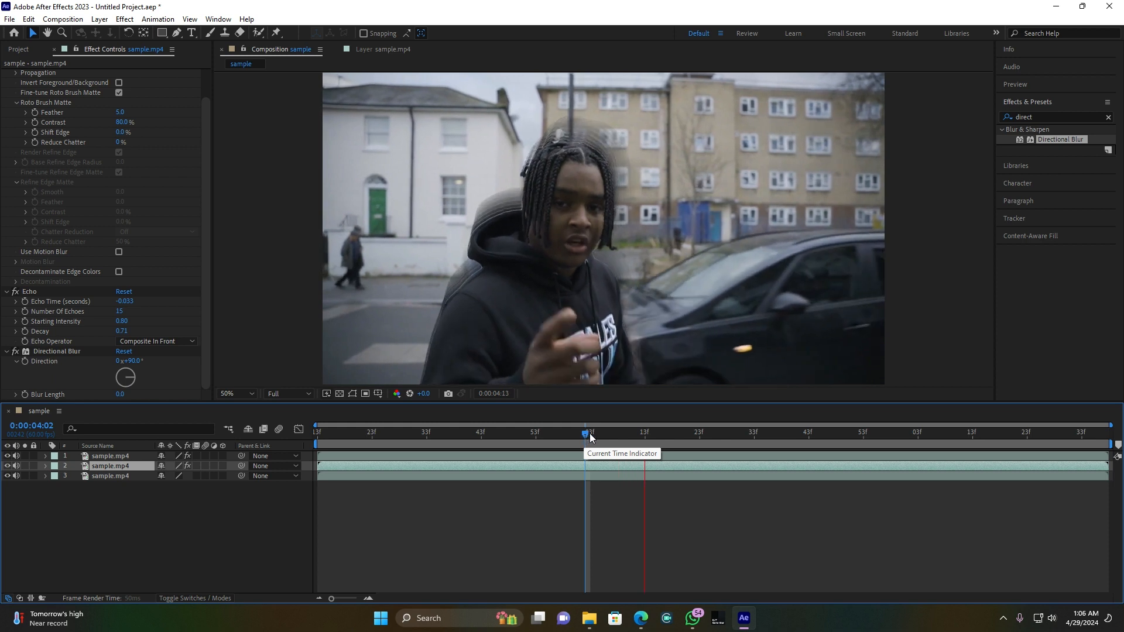
click(591, 434)
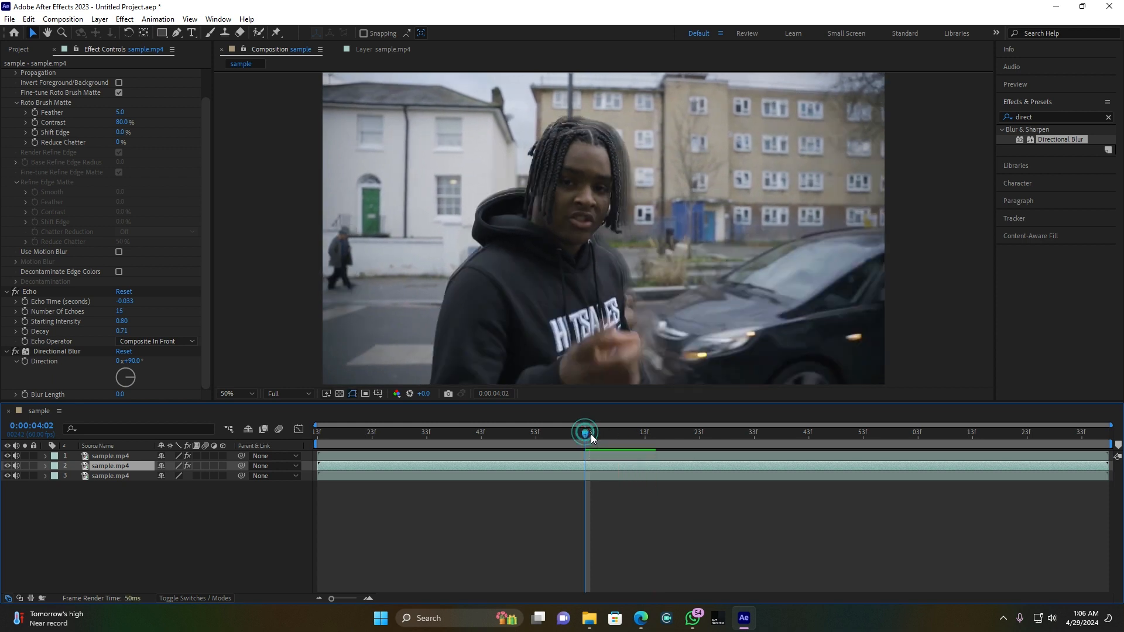
key(space)
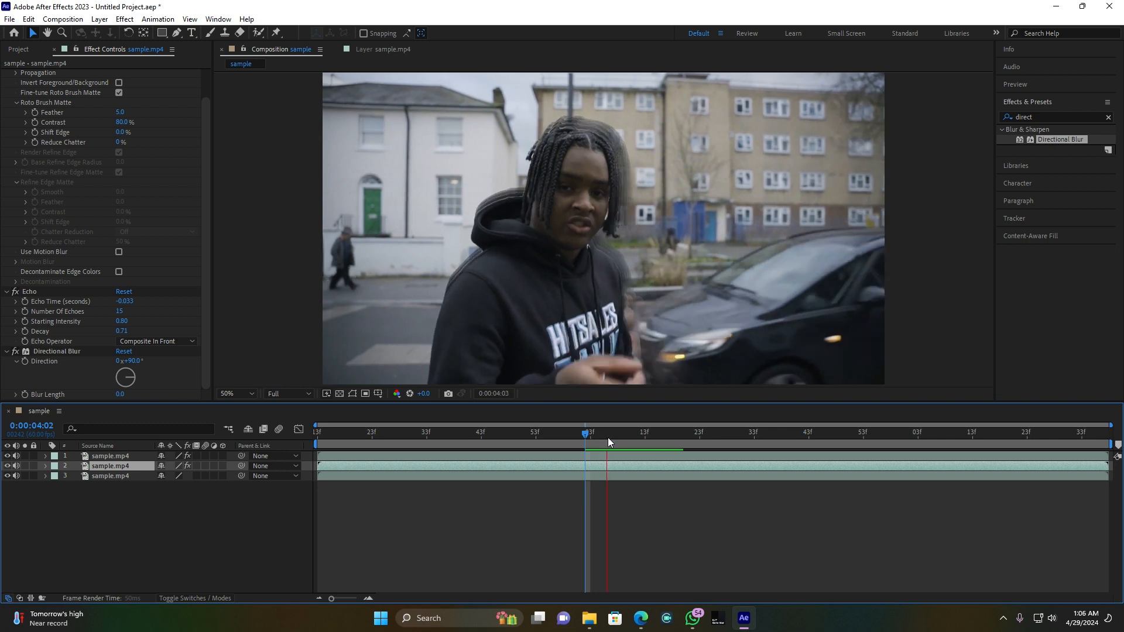
key(space)
drag(655, 432, 353, 443)
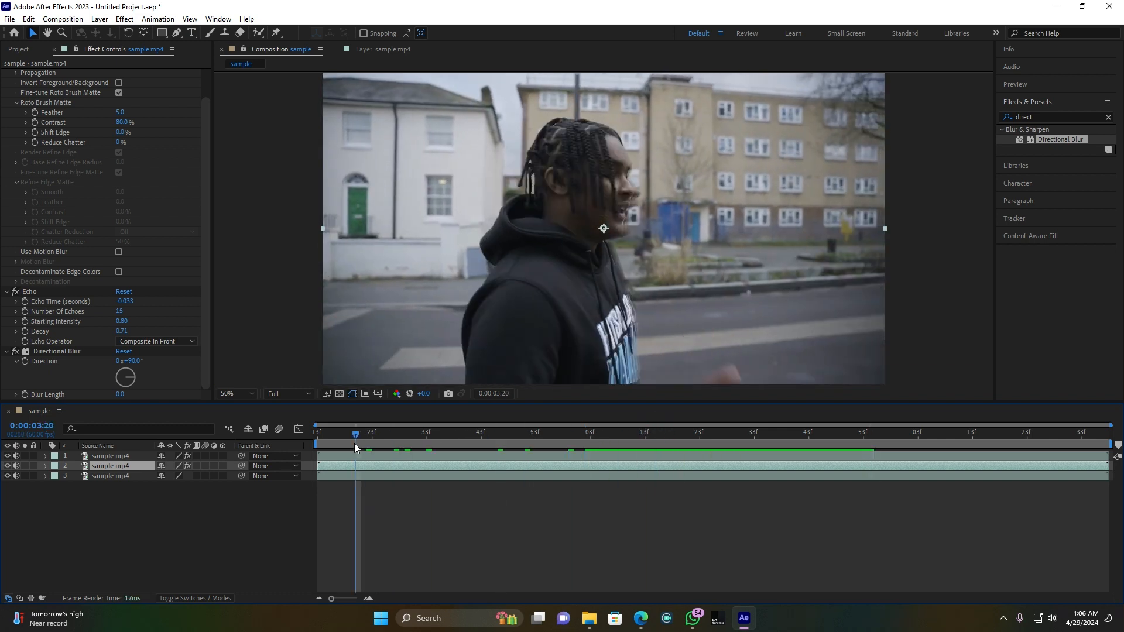
Create a new green solid at 1920 × 1080 px, keeping the default name.
right_click(125, 527)
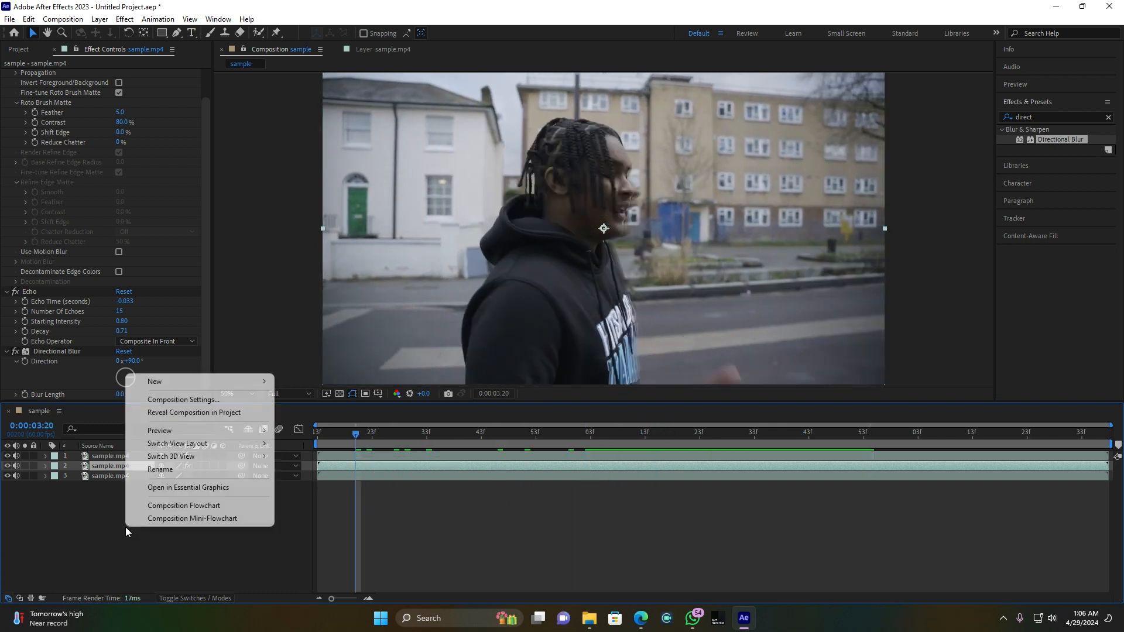
click(176, 382)
click(303, 412)
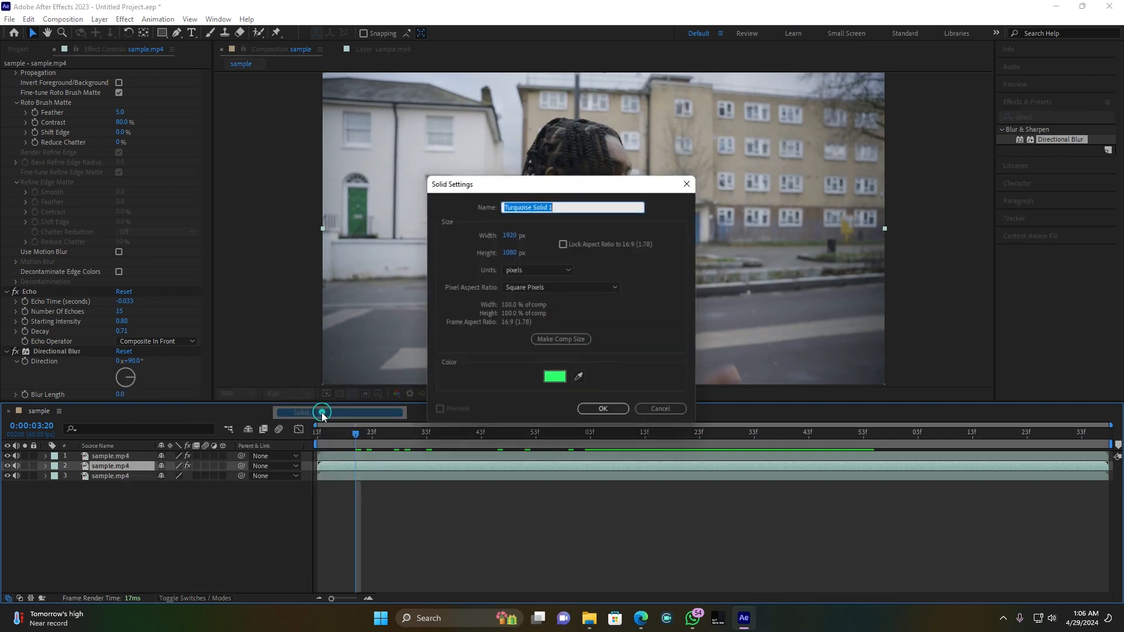
drag(557, 452, 549, 422)
click(669, 433)
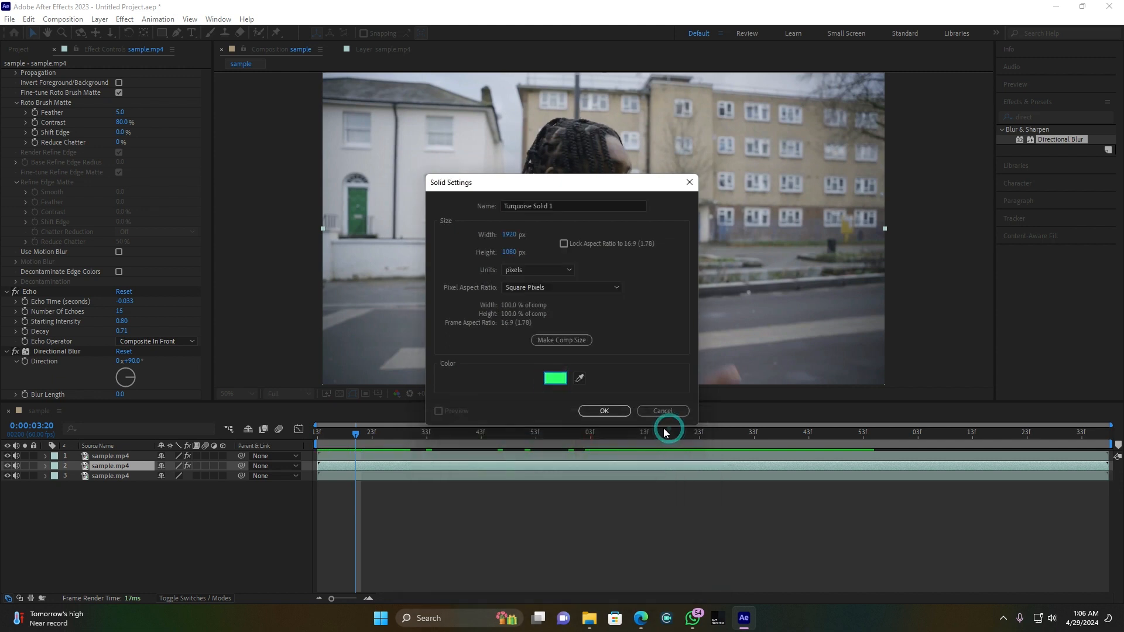
click(599, 408)
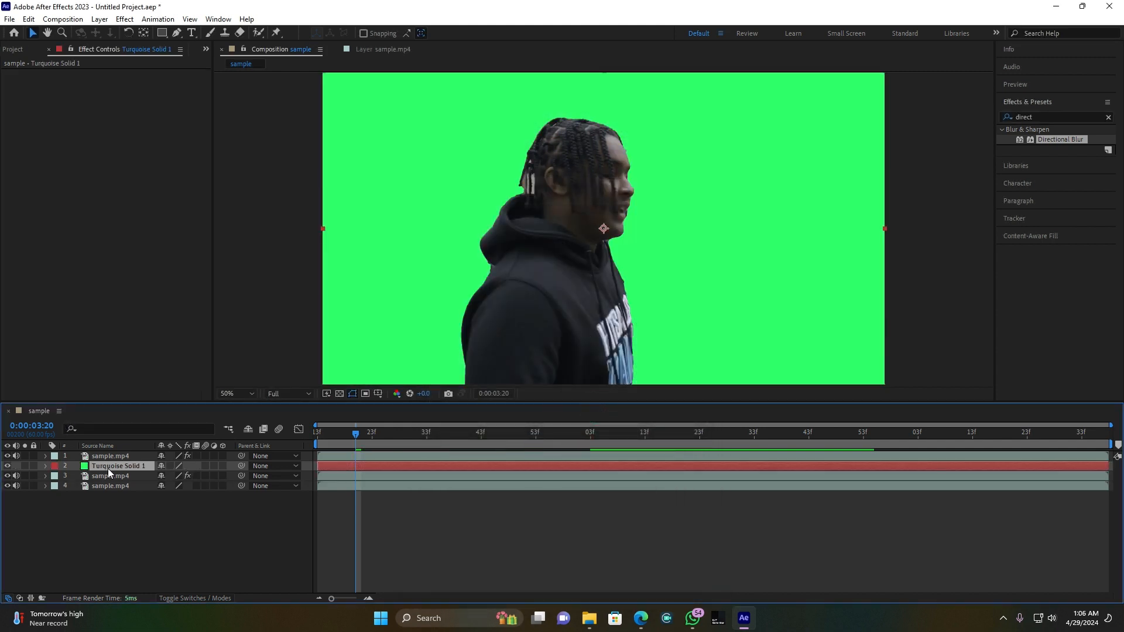
Move the green solid directly above the bottom sample.mp4 layer and mask it to a tall, narrow rectangle behind the man's head and back.
drag(117, 465, 118, 483)
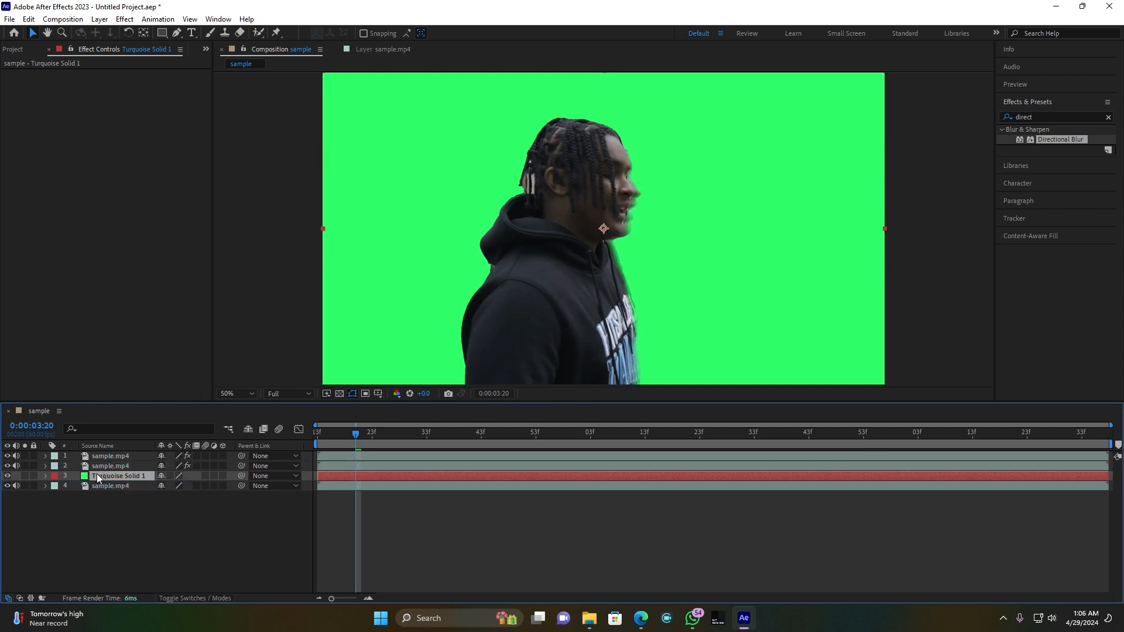
click(161, 33)
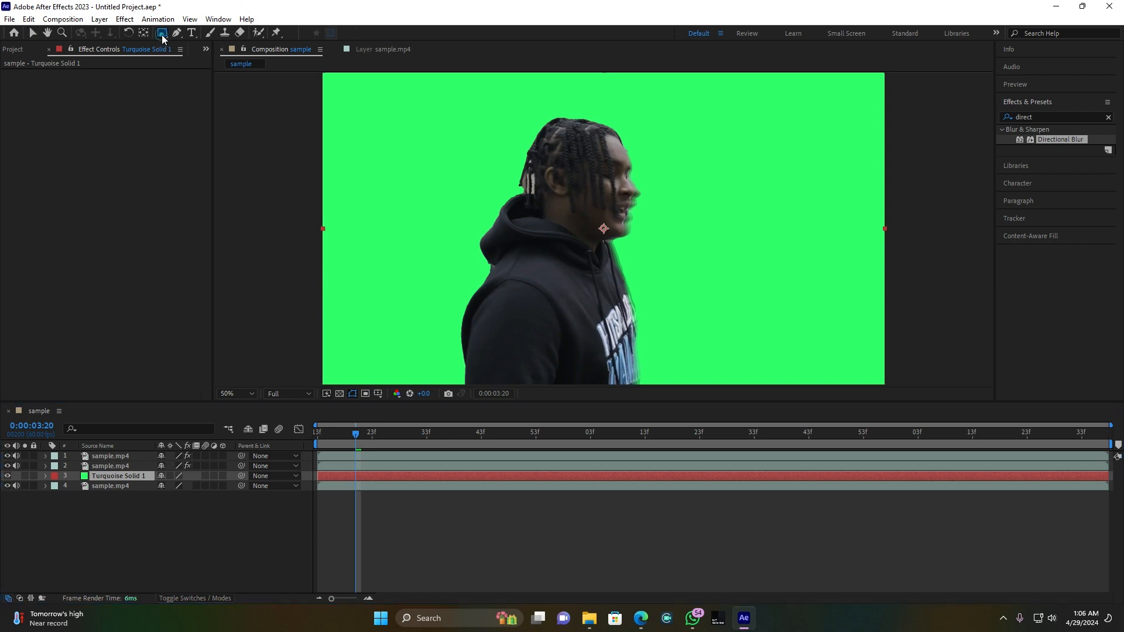
drag(518, 109, 568, 379)
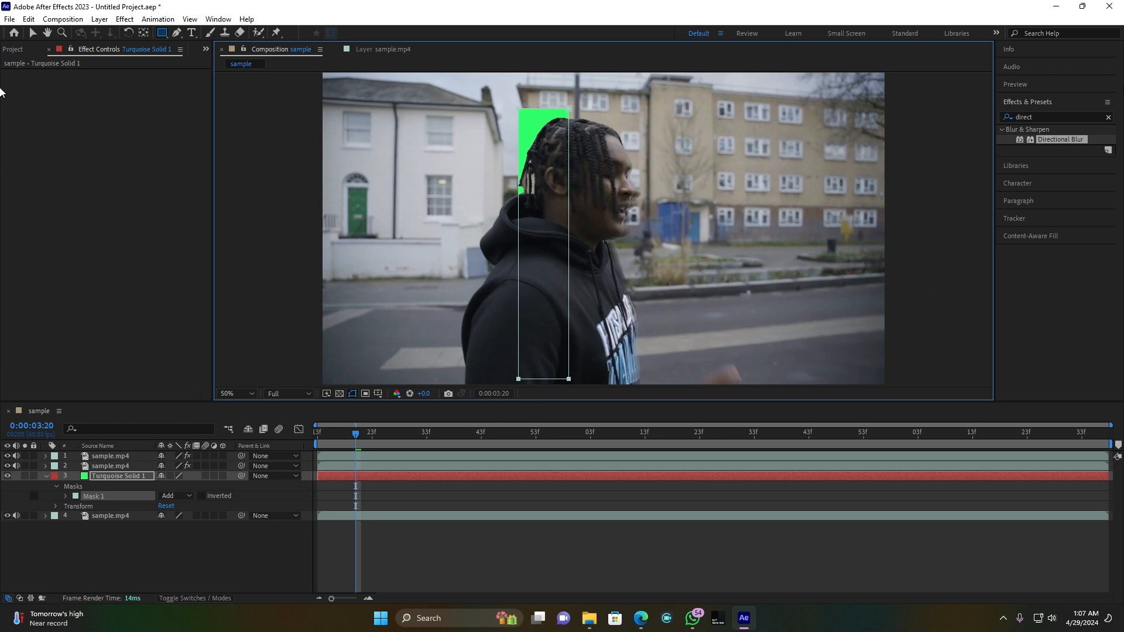
Find the Wave Warp effect and apply it to the masked green solid.
click(1047, 117)
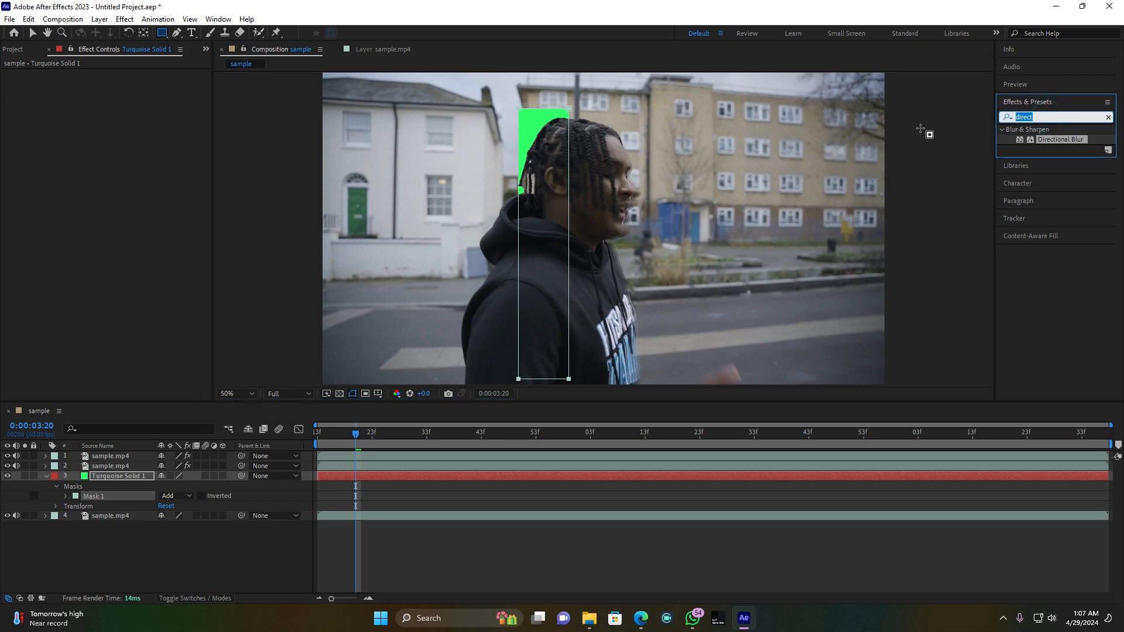
text(wave)
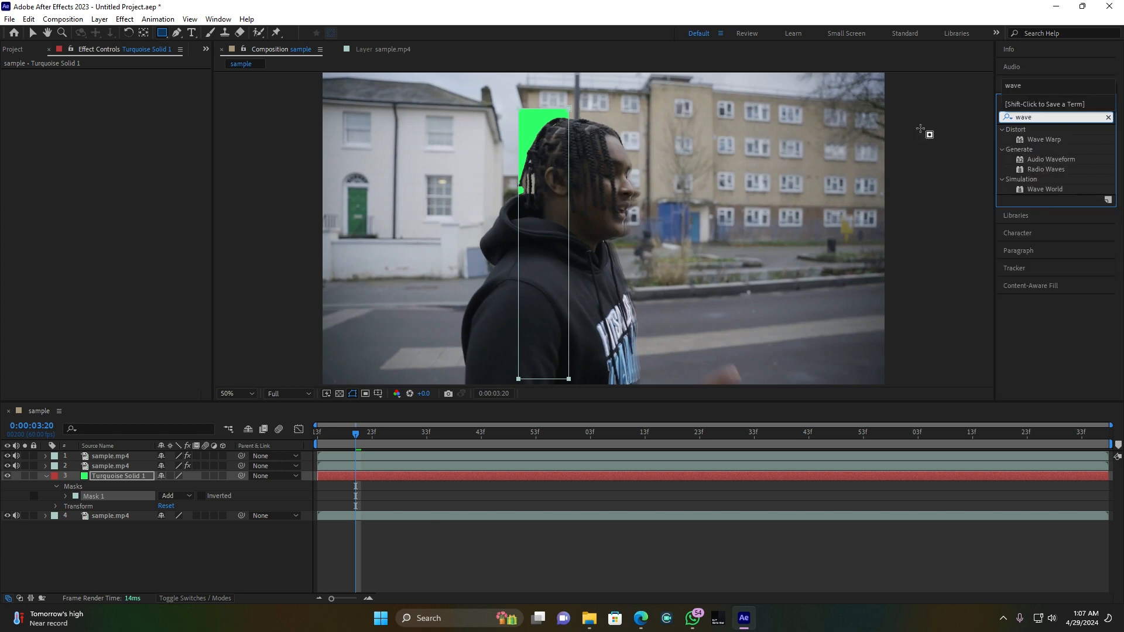
click(1045, 140)
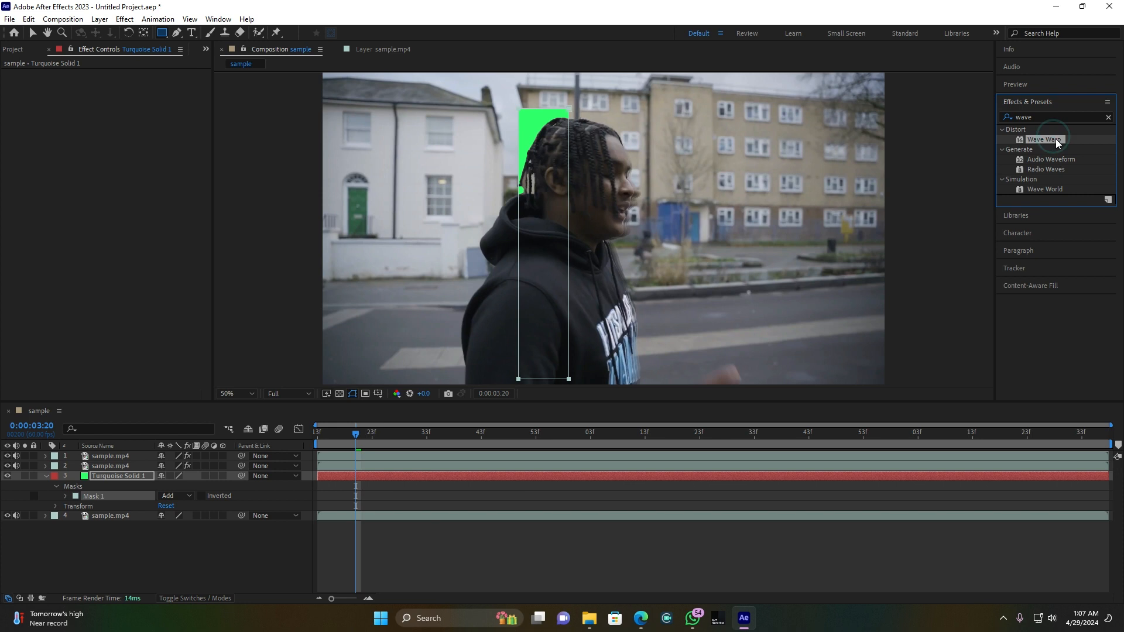
drag(1063, 145, 121, 479)
key(v)
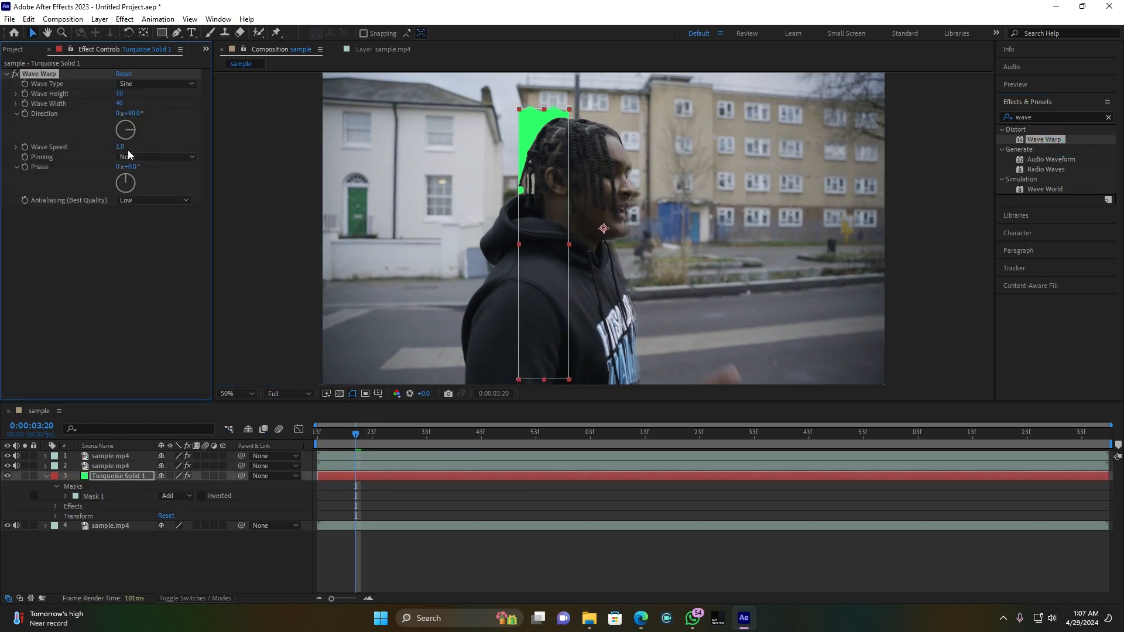
Set Wave Warp's Wave Height to 120 and its Wave Type to Noise.
click(119, 94)
click(172, 97)
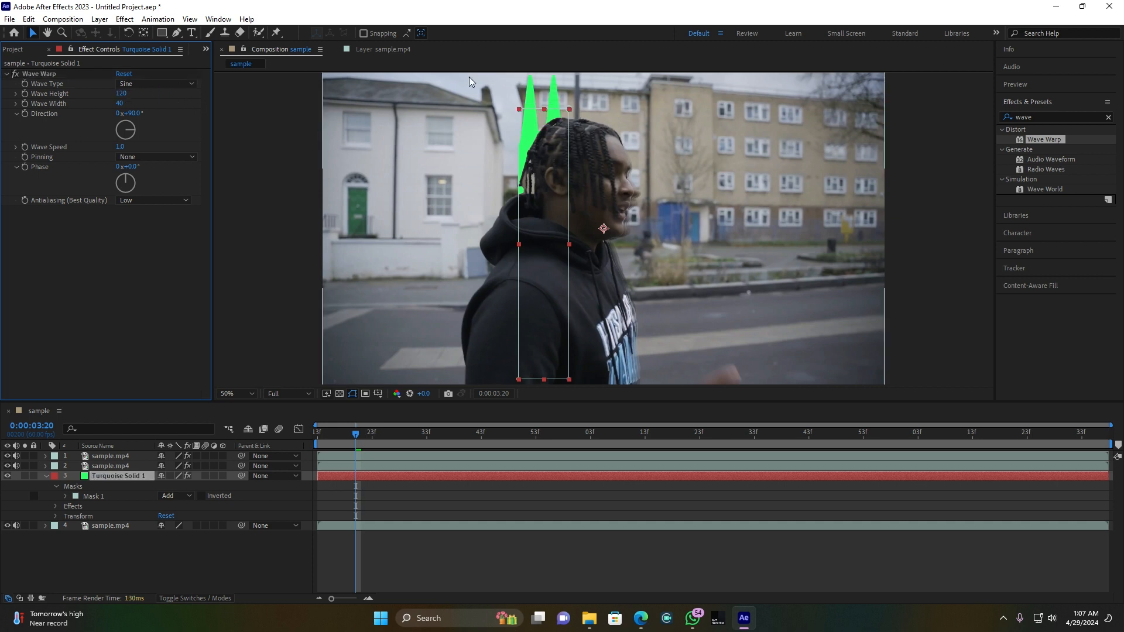
click(146, 84)
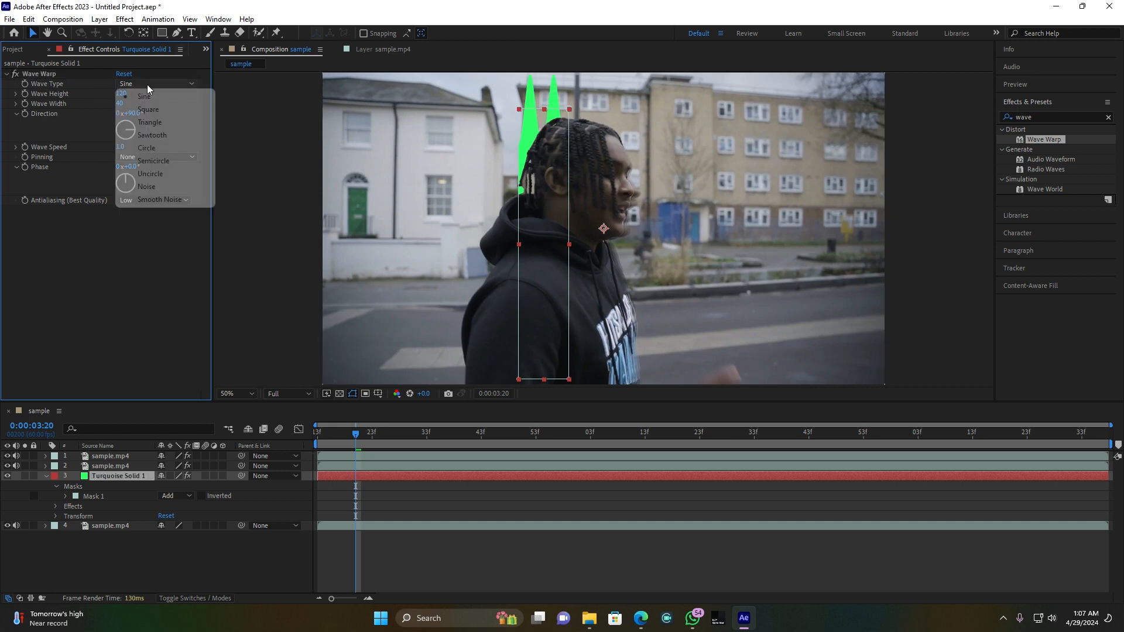
click(156, 188)
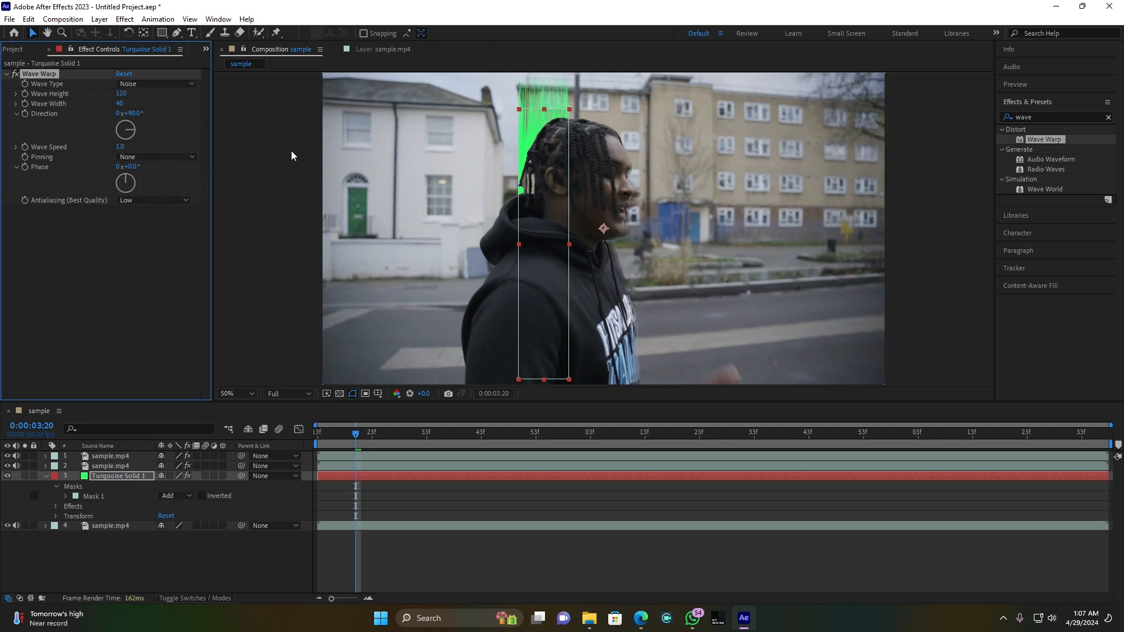
Set Wave Warp's Direction to 180° so the noise lines run horizontally.
drag(131, 115, 179, 110)
click(135, 112)
text(1)
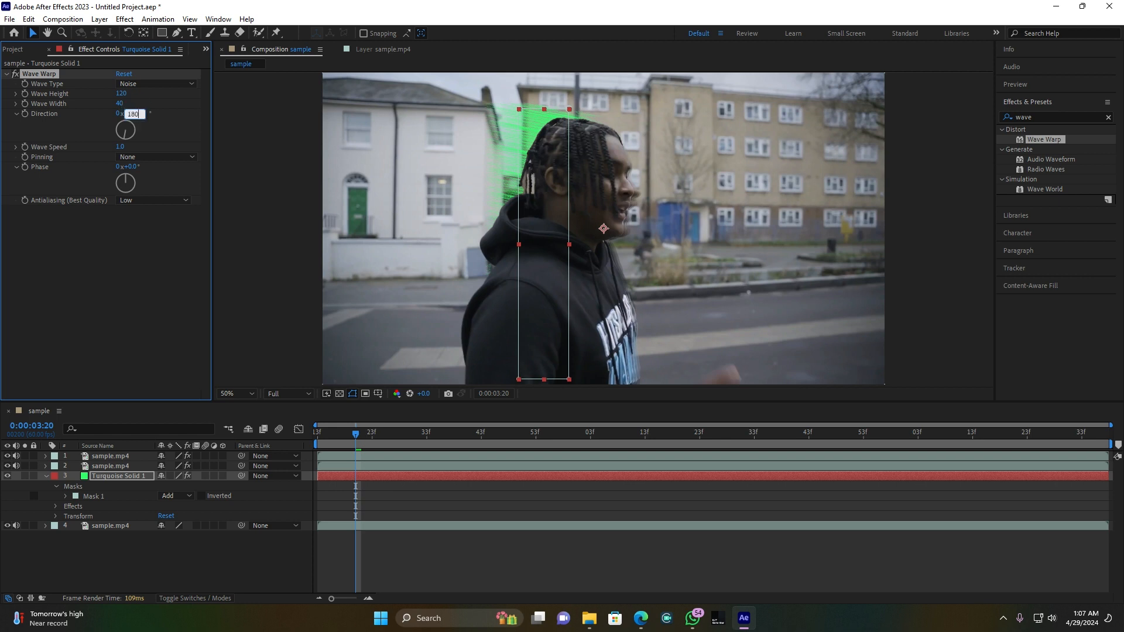
text(80)
key(Return)
click(156, 125)
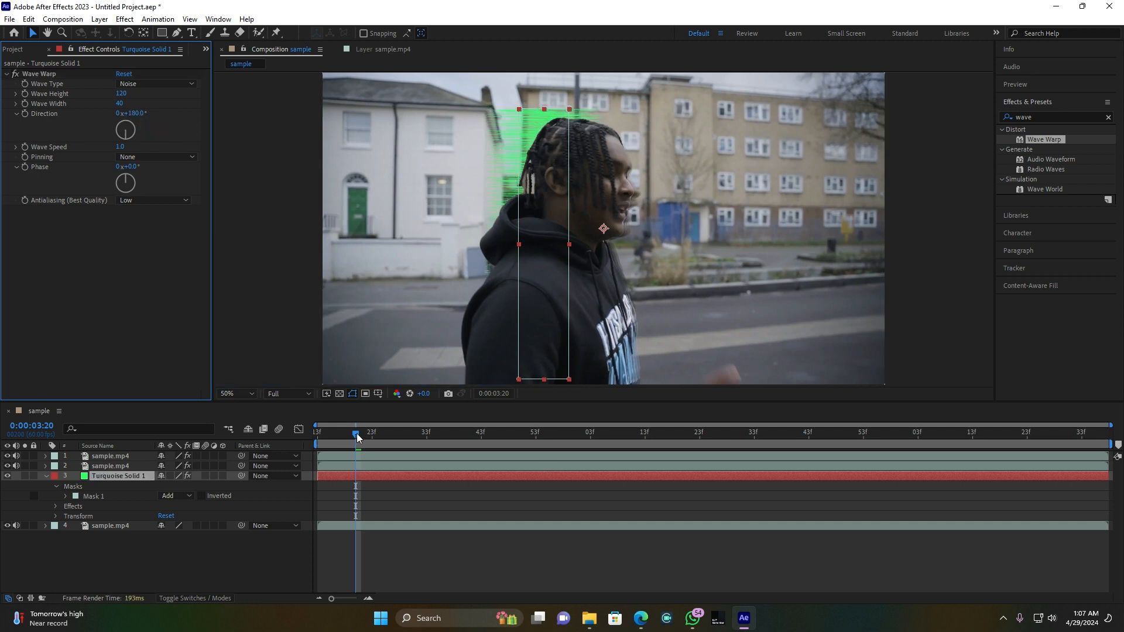
Lower Wave Height to 103 and start keyframing it at the beginning of the composition, 0:00:03:13.
drag(359, 437, 350, 438)
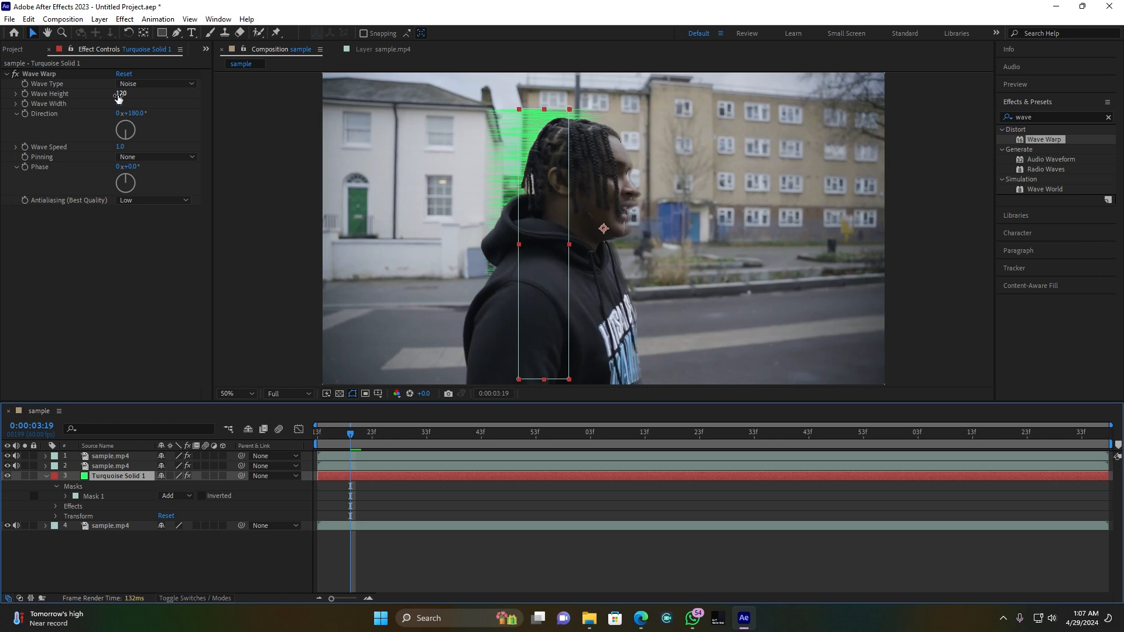
mouse_move(121, 96)
mouse_down()
mouse_move(278, 96)
mouse_move(309, 109)
mouse_move(446, 98)
mouse_move(131, 113)
mouse_up()
drag(350, 432, 303, 435)
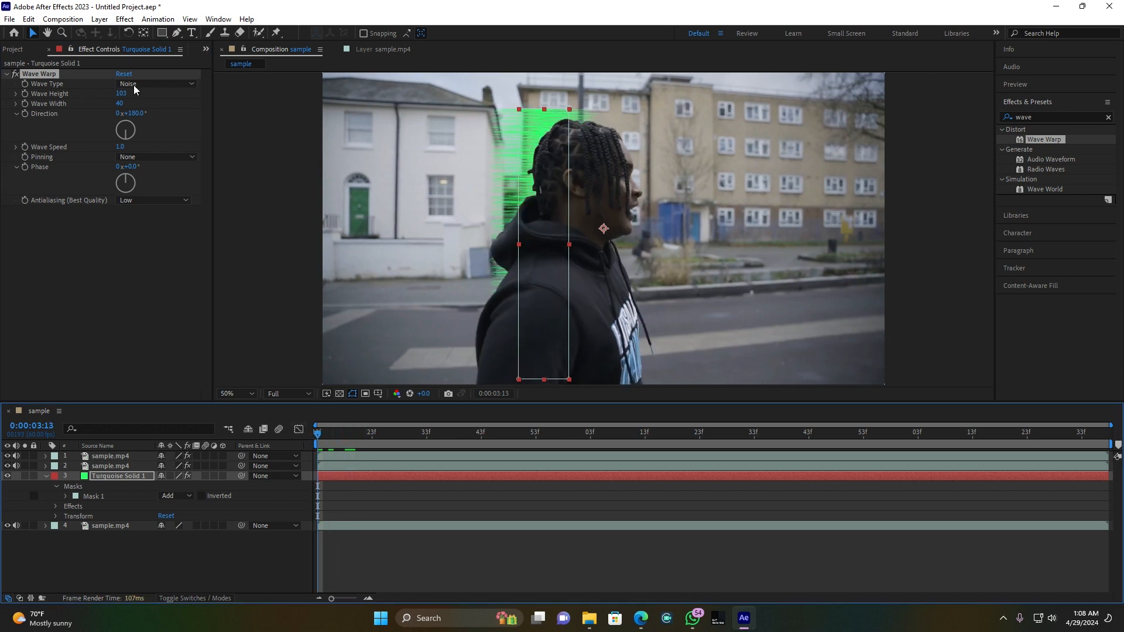
click(26, 94)
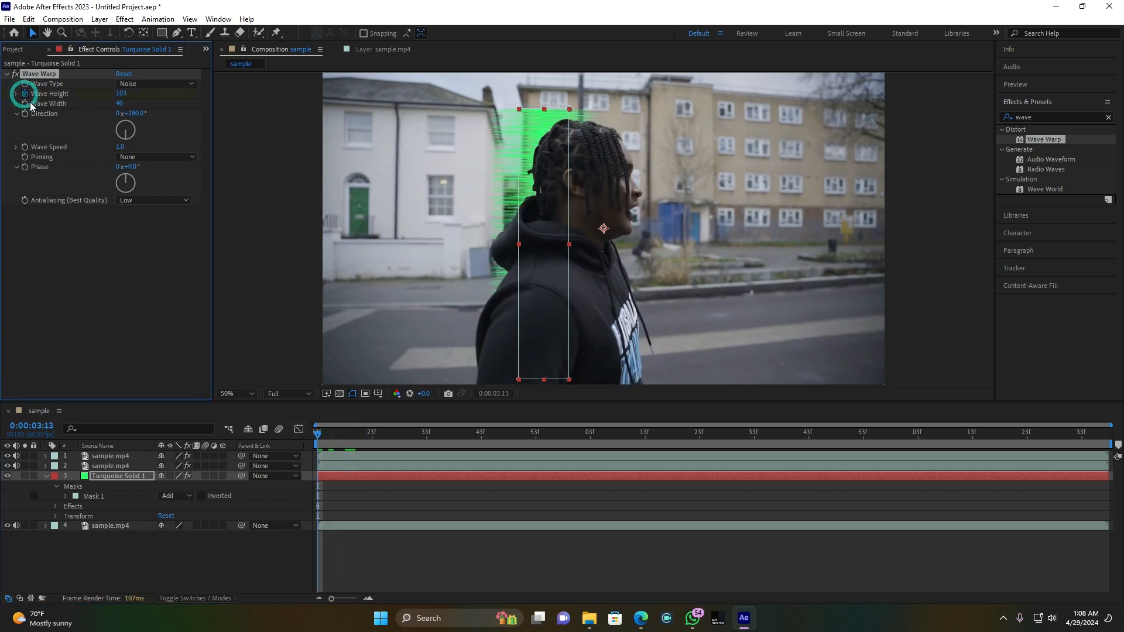
Keyframe Wave Height at 730 at 0:00:03:19 and at 140 at 0:00:03:30.
drag(319, 433, 350, 433)
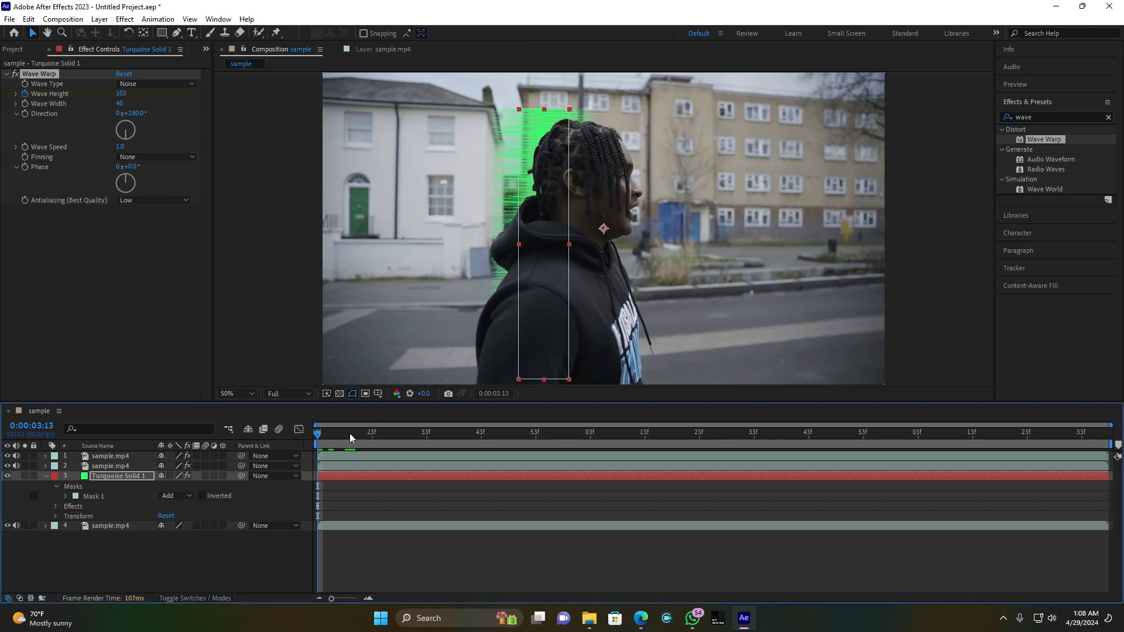
drag(121, 94, 493, 111)
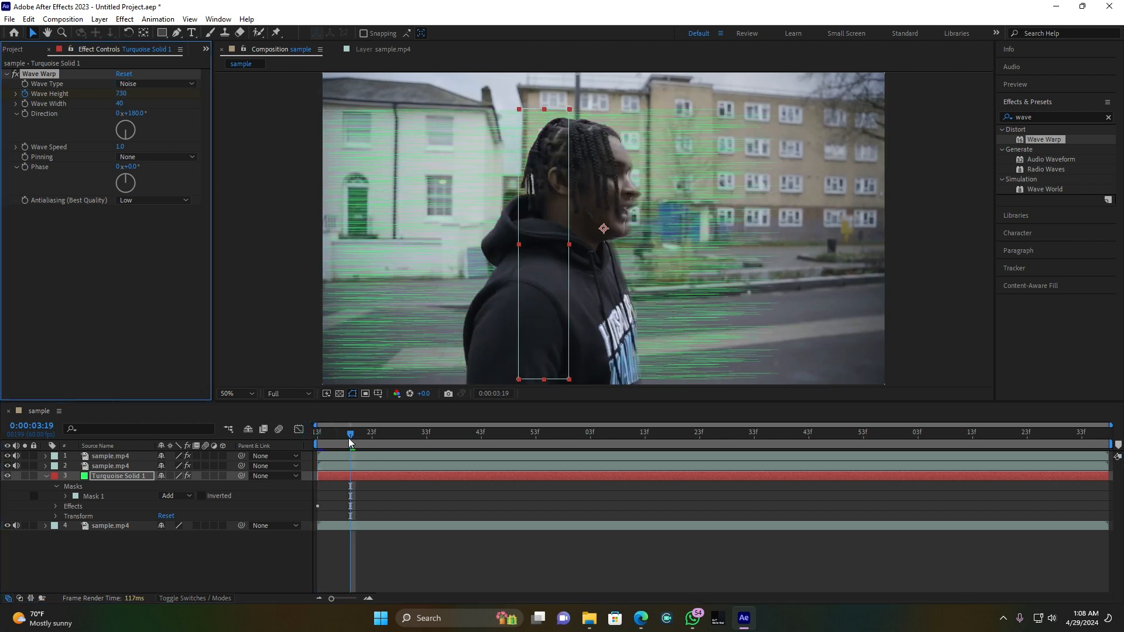
drag(351, 436, 411, 436)
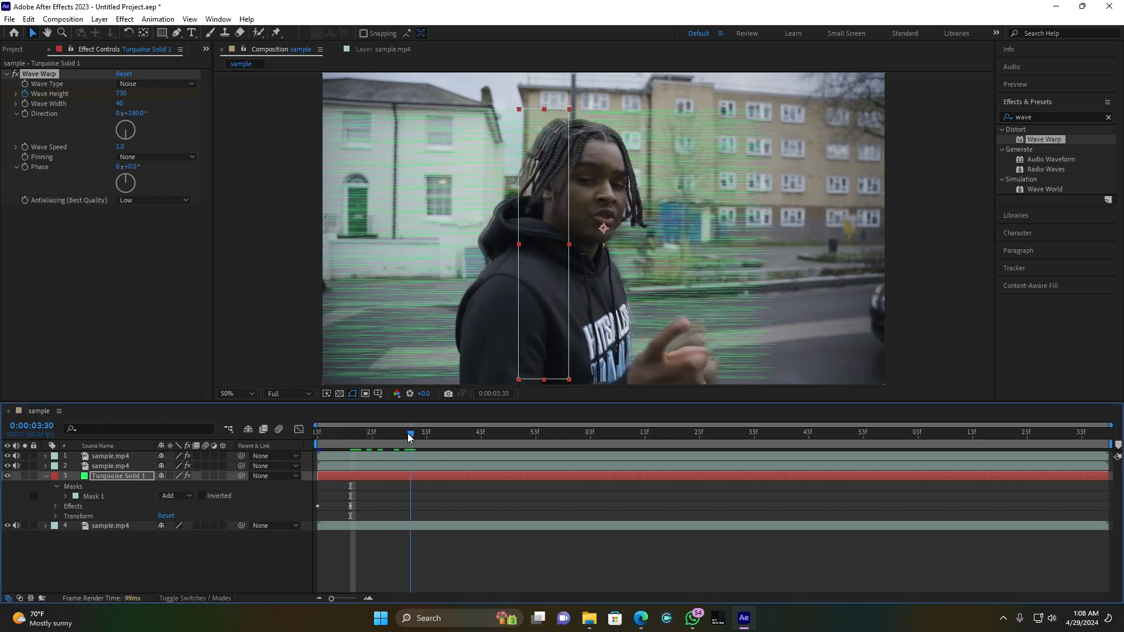
drag(121, 94, 2, 104)
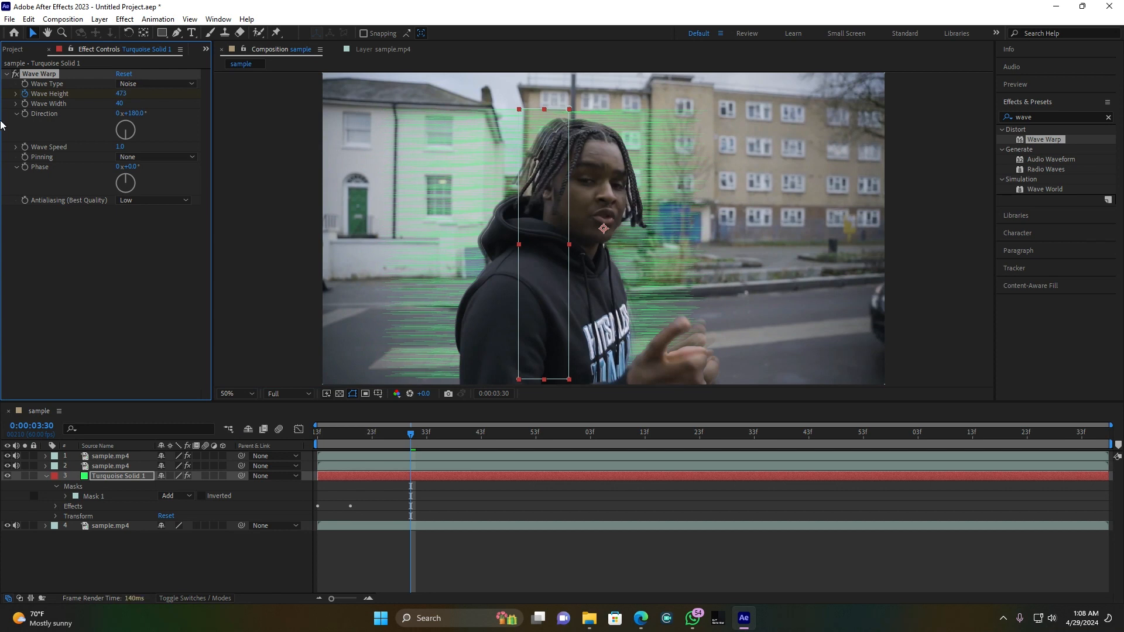
drag(122, 94, 2, 100)
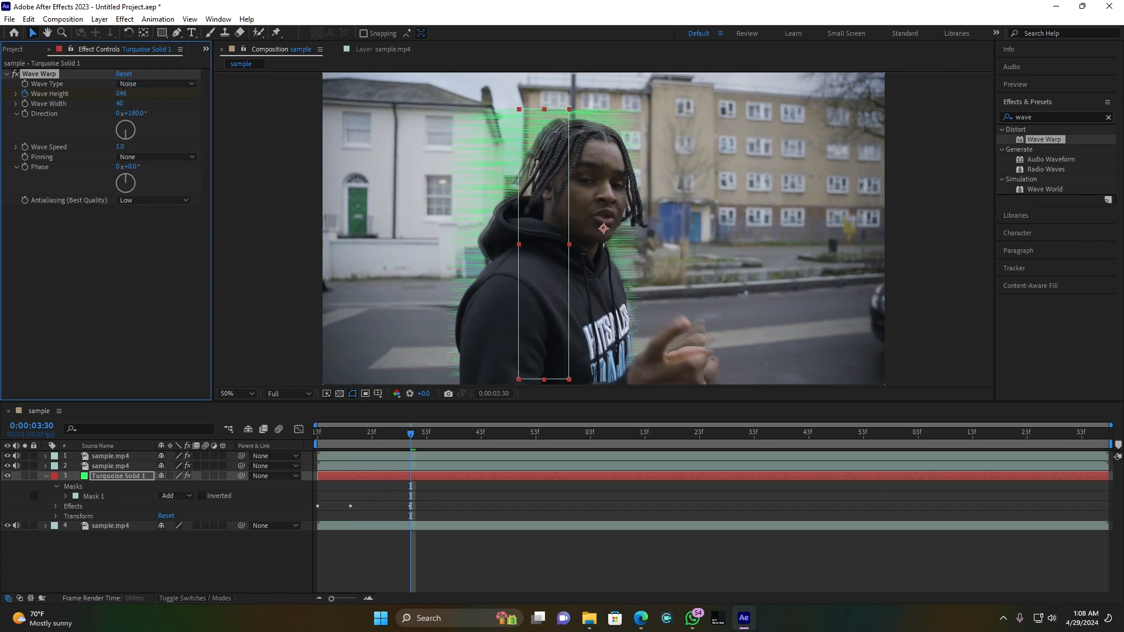
drag(121, 94, 59, 98)
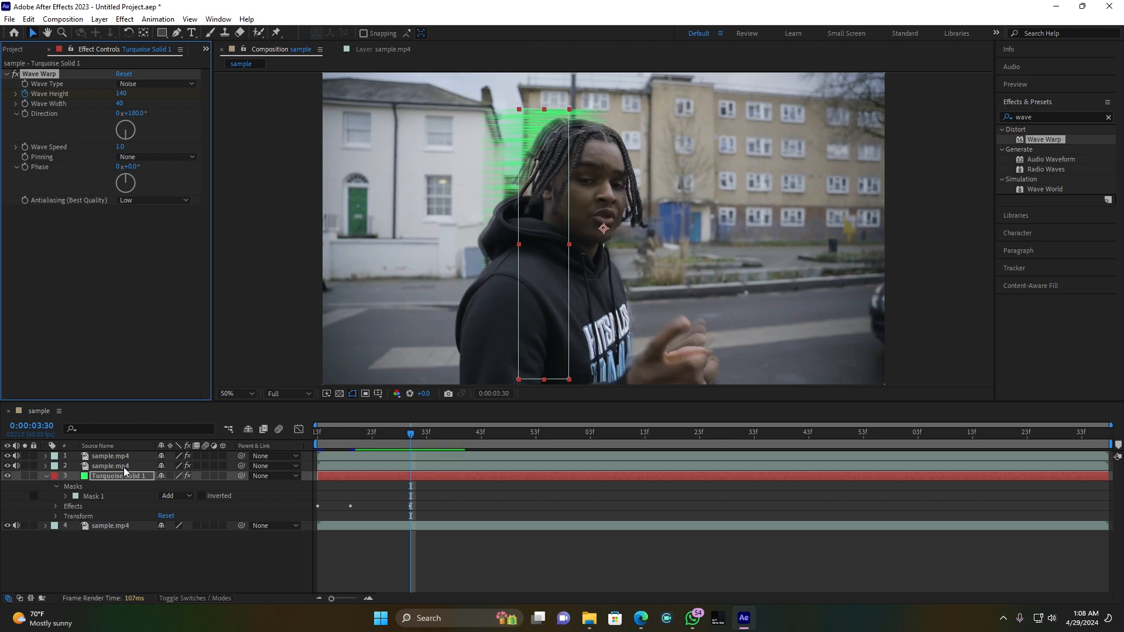
Apply Easy Ease to all three Wave Height keyframes on the green solid.
click(56, 506)
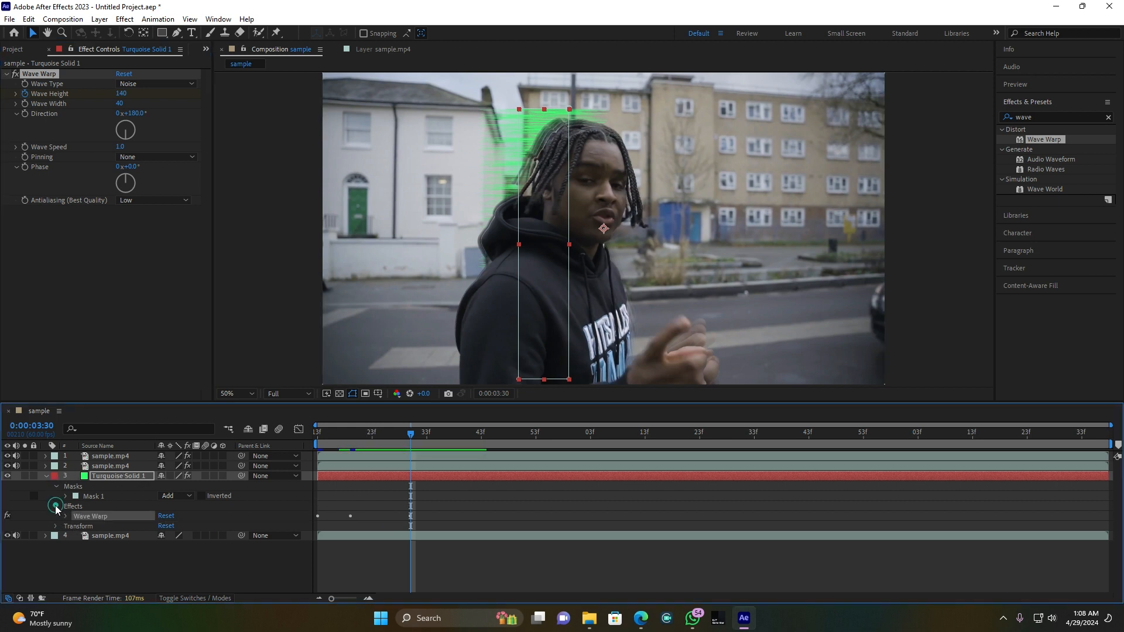
click(65, 516)
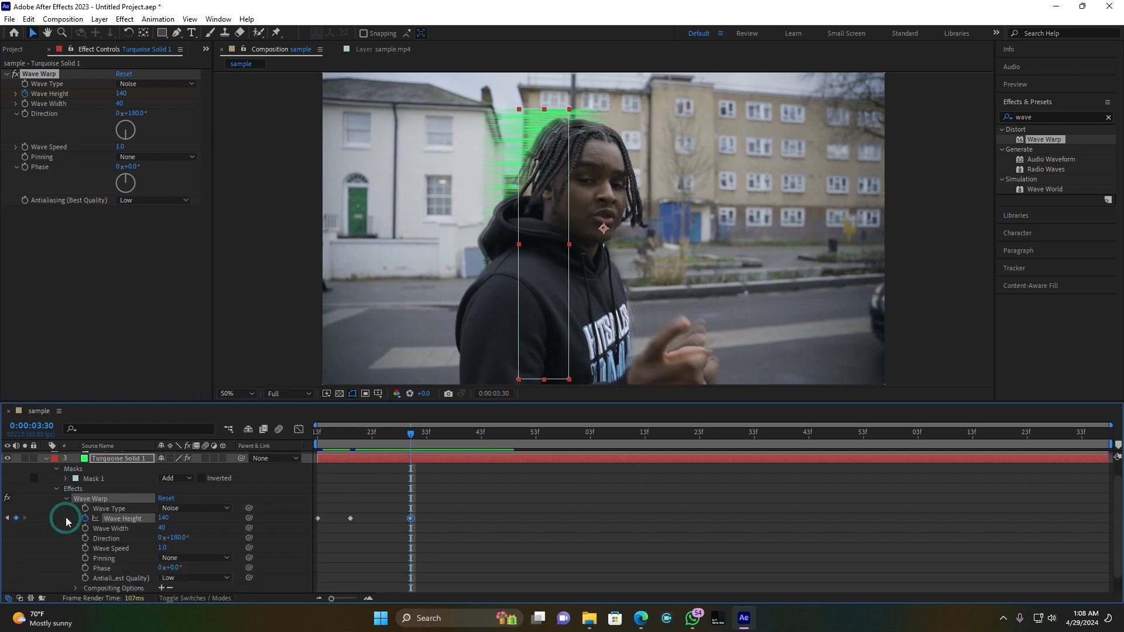
drag(464, 522, 309, 505)
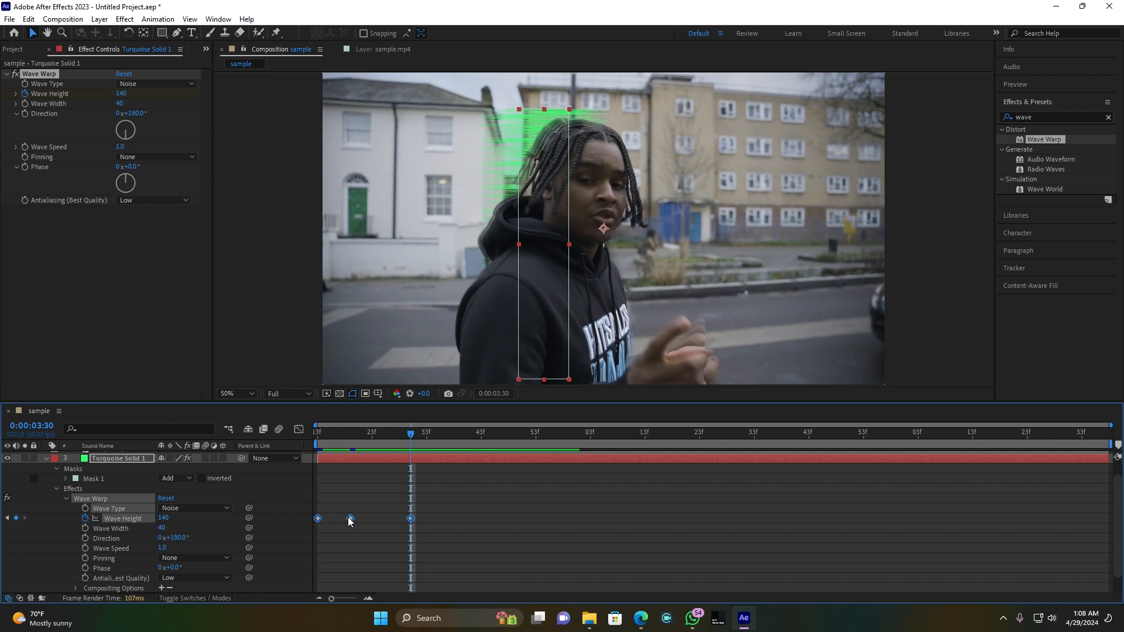
right_click(350, 519)
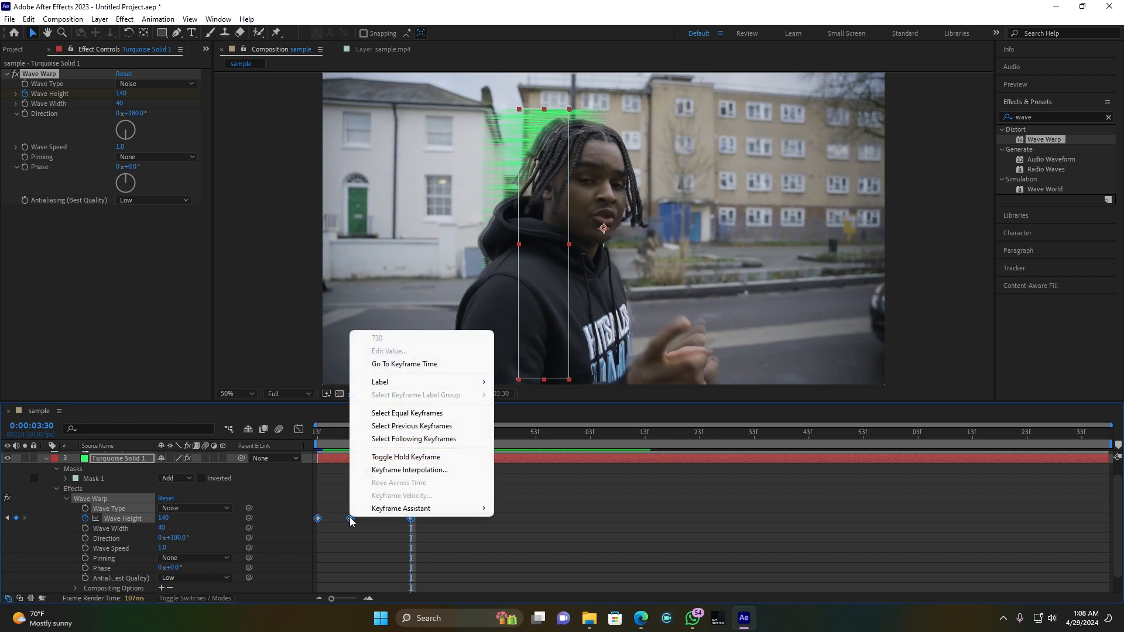
mouse_move(400, 510)
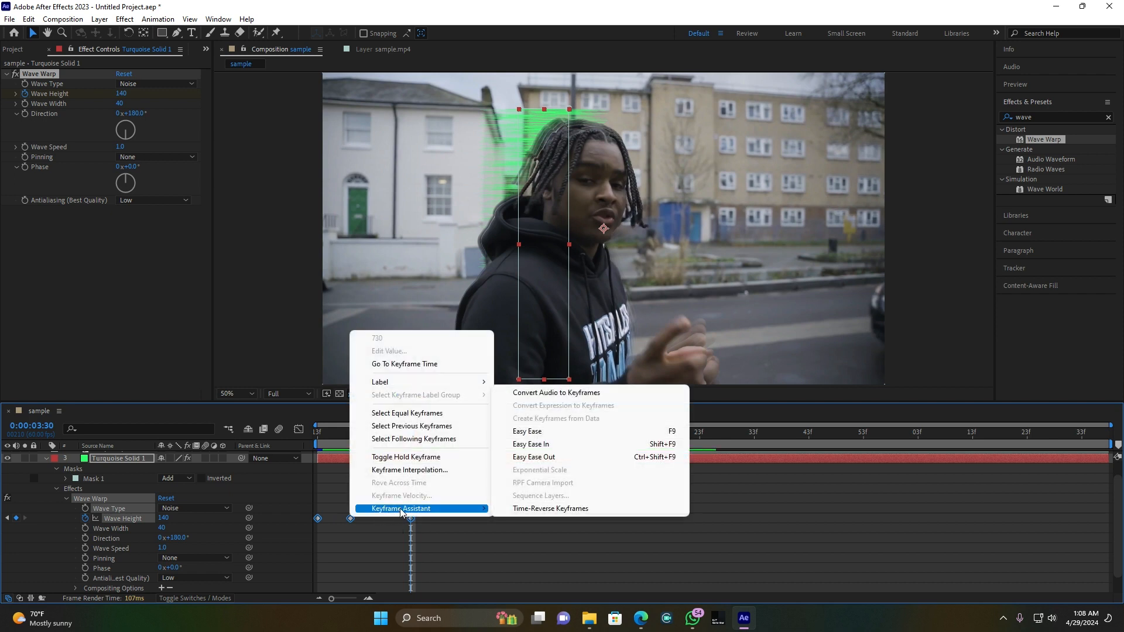
click(587, 431)
Duplicate the three eased Wave Height keyframes, pasting the set at 0:00:03:40, 0:00:04:03 and 0:00:04:25.
drag(524, 530, 292, 493)
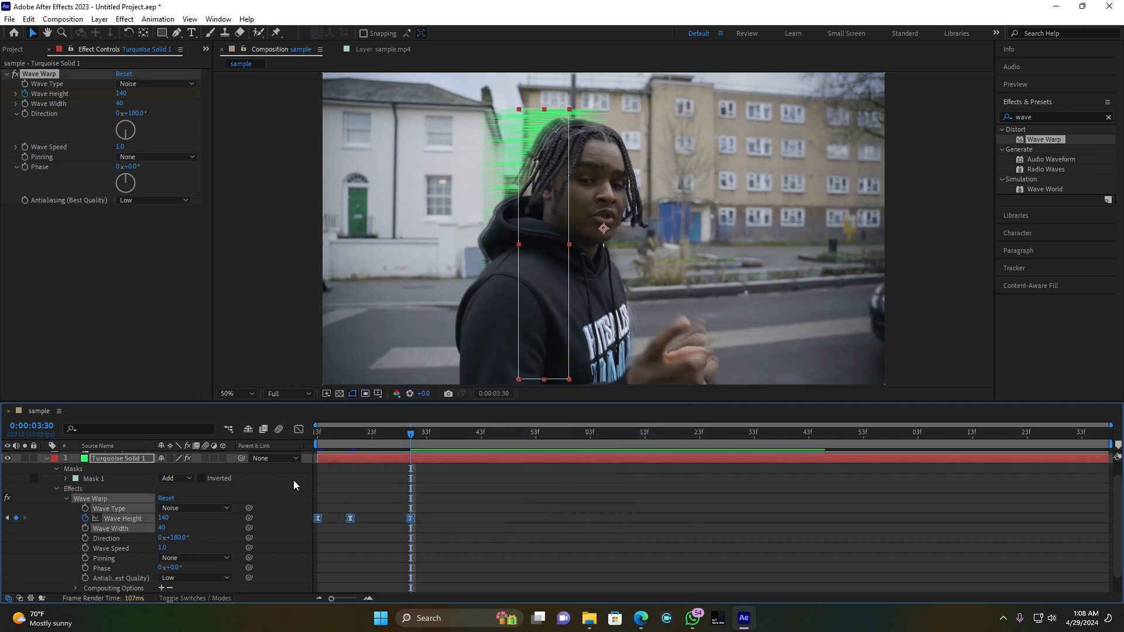
click(464, 437)
key(ctrl+v)
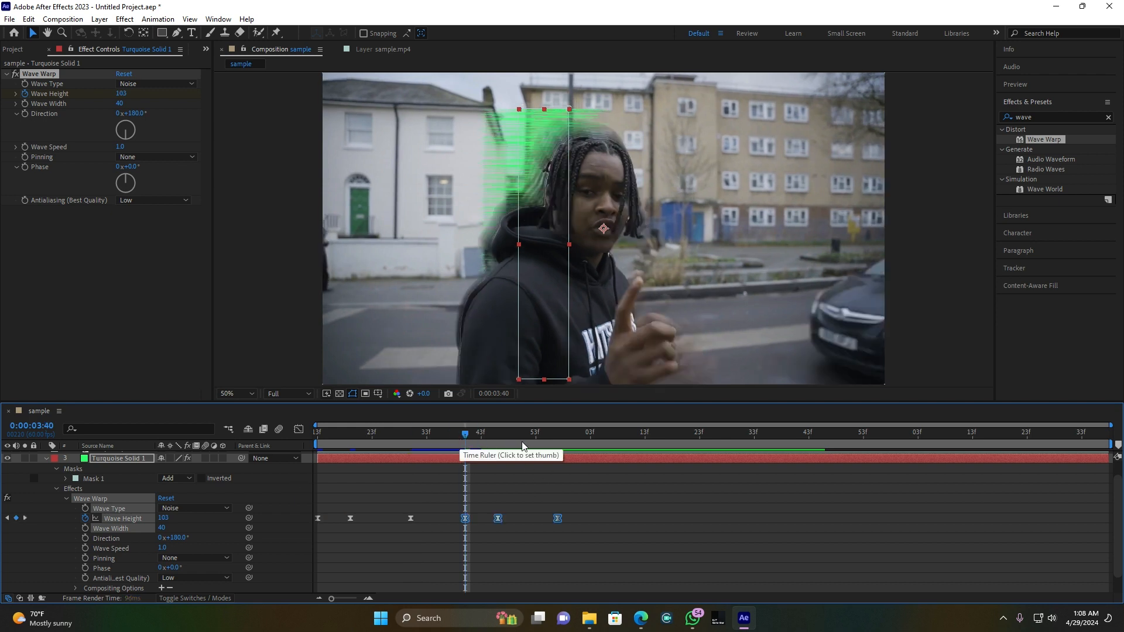
click(590, 437)
key(ctrl+v)
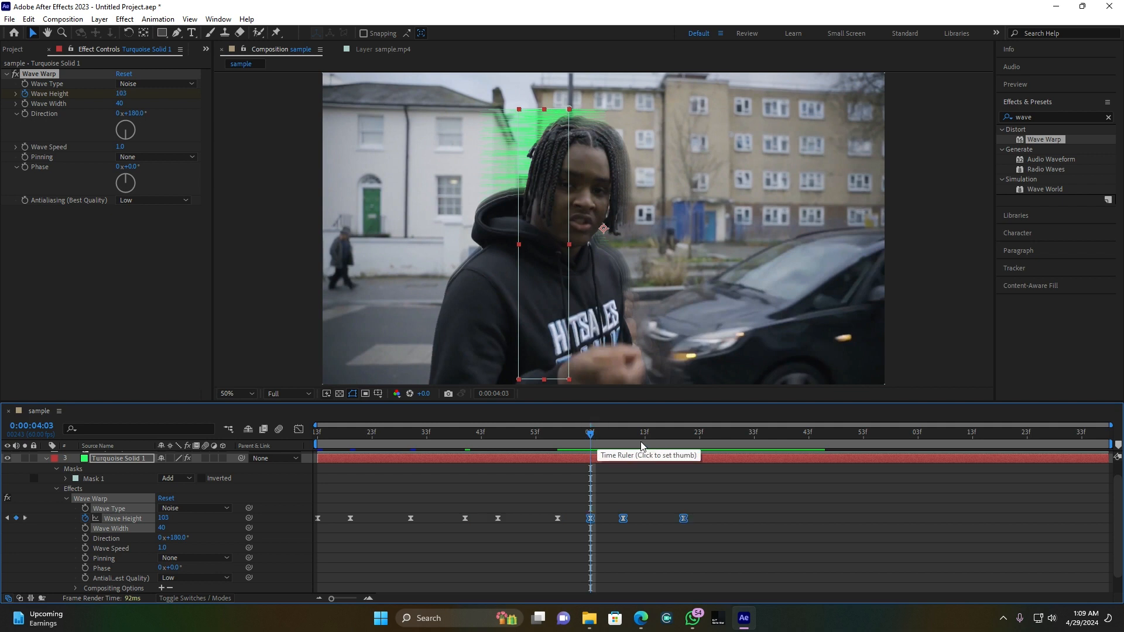
click(710, 438)
key(ctrl+v)
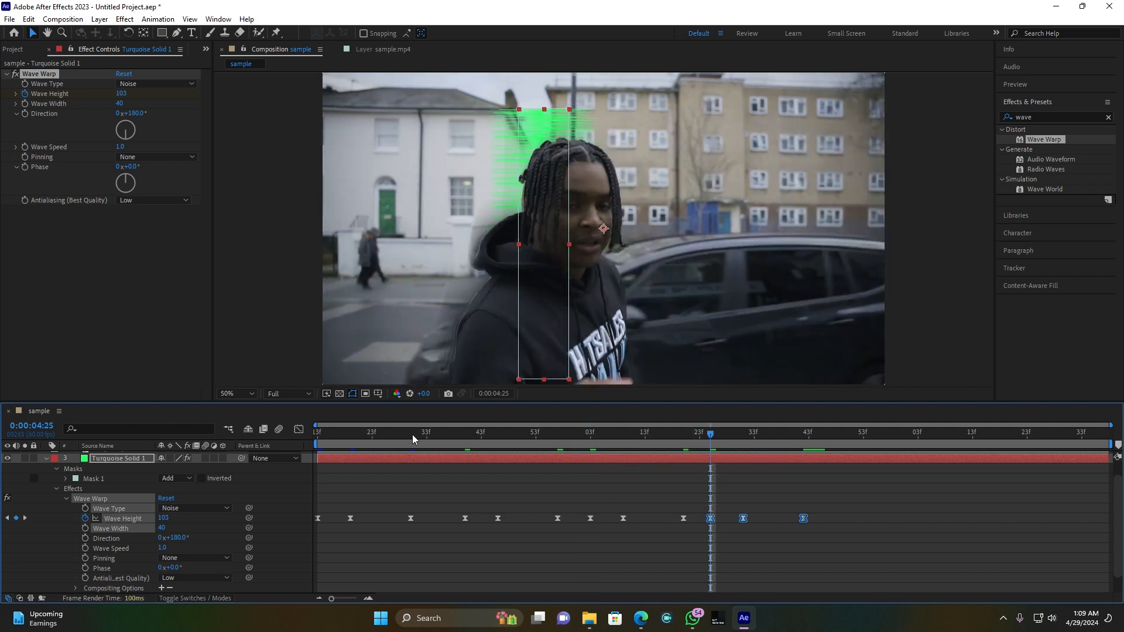
Preview the repeating Wave Warp animation from the beginning of the composition, stopping at 0:00:04:16.
drag(412, 434, 246, 434)
key(space)
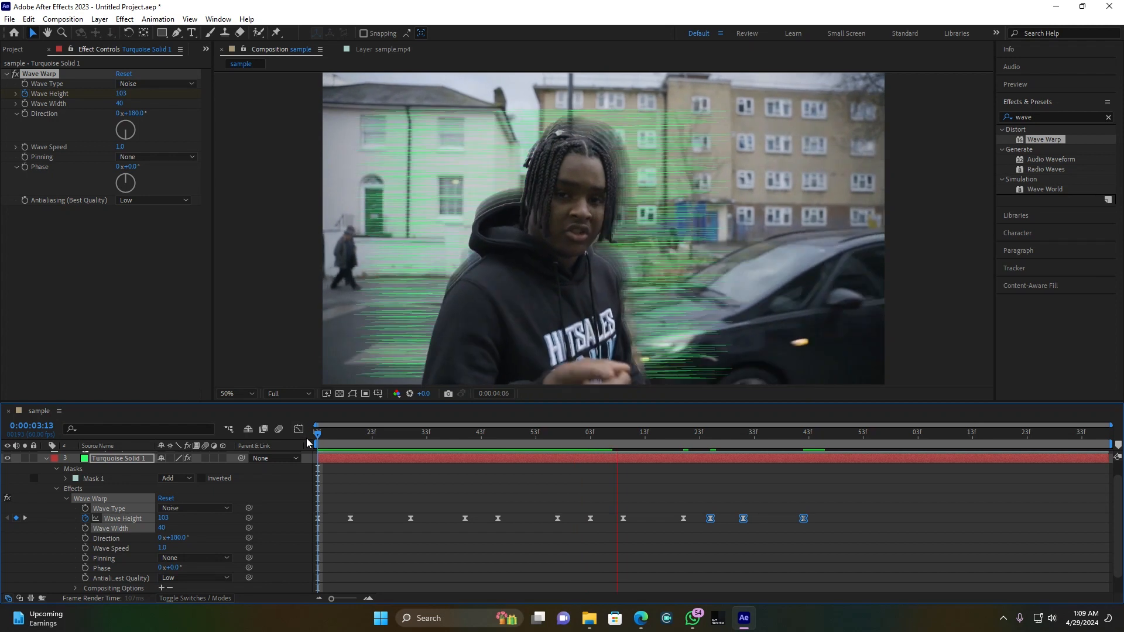
key(space)
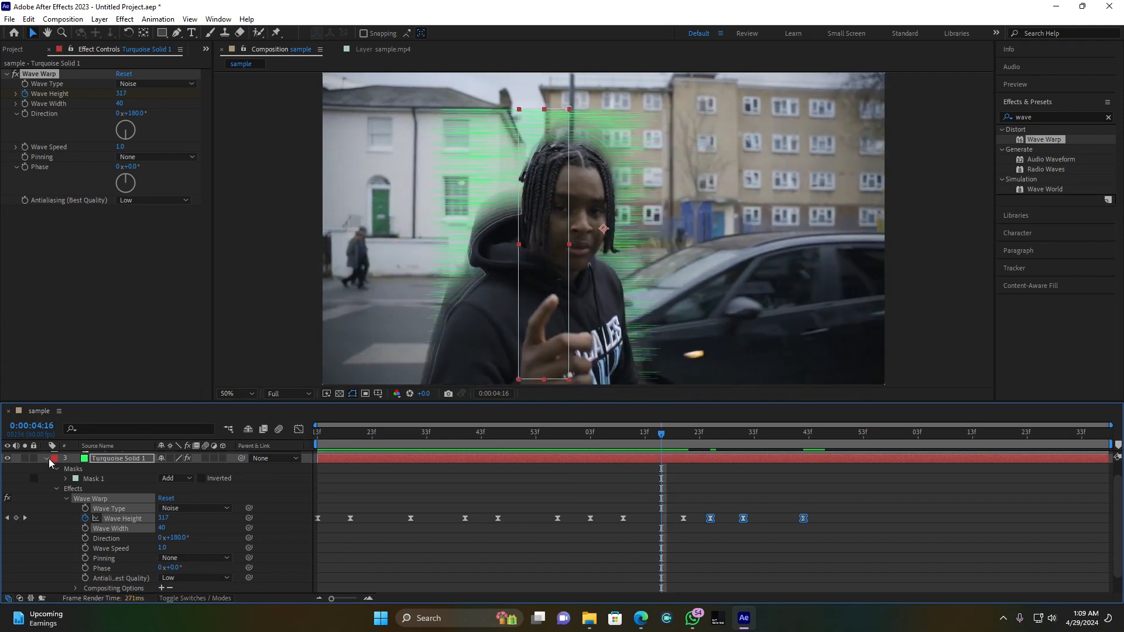
Collapse the green solid's properties and add the Hue/Saturation effect to that layer.
click(48, 459)
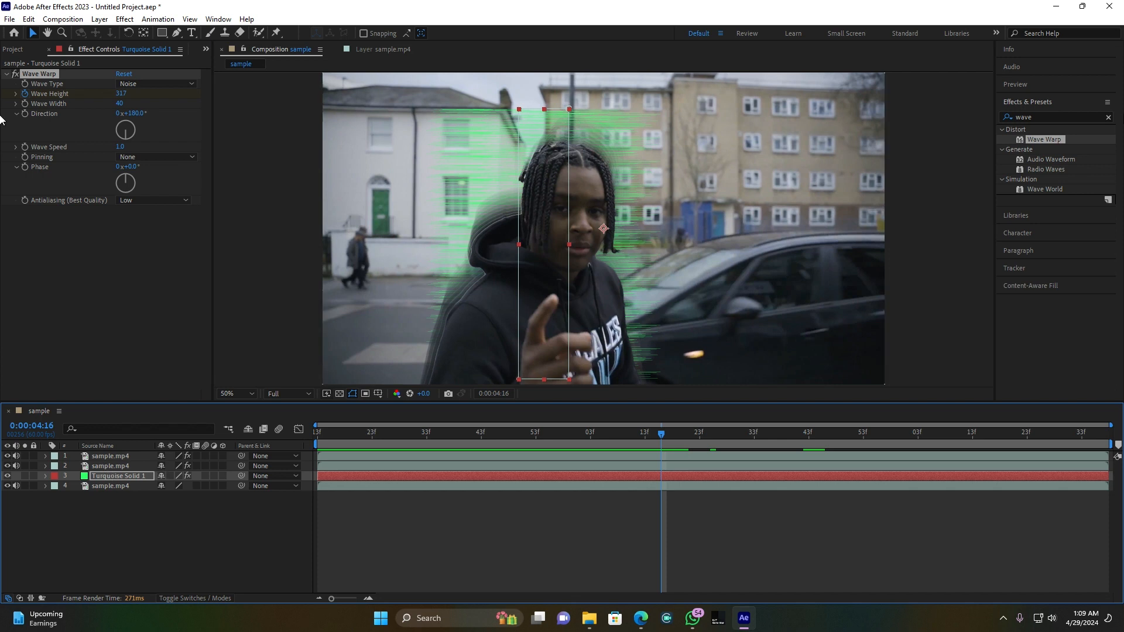
click(1051, 115)
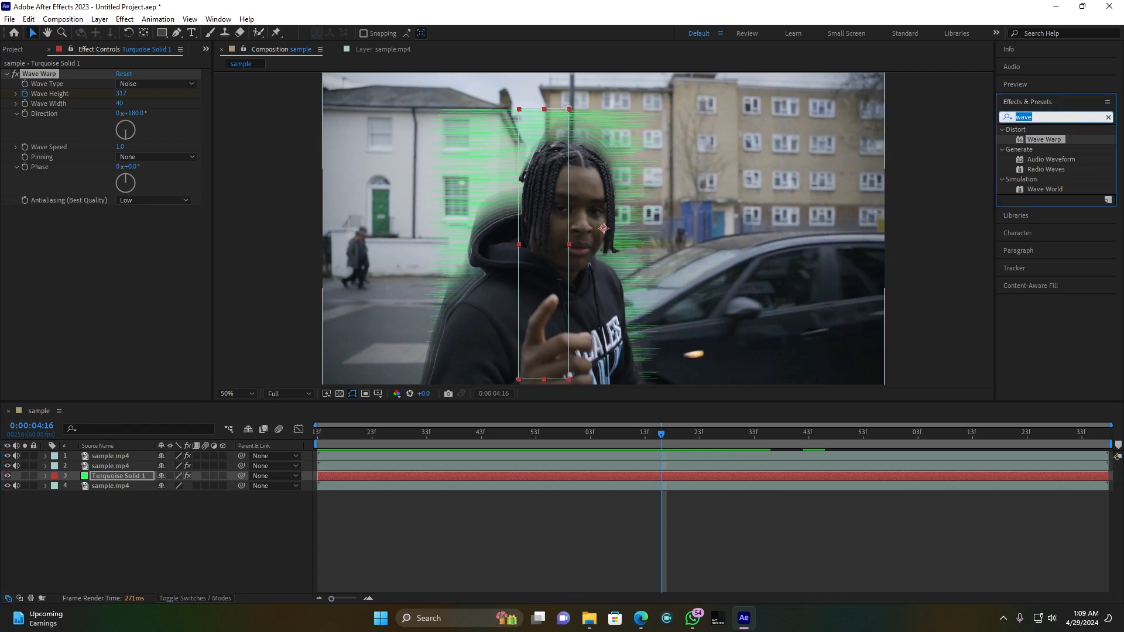
text(hue)
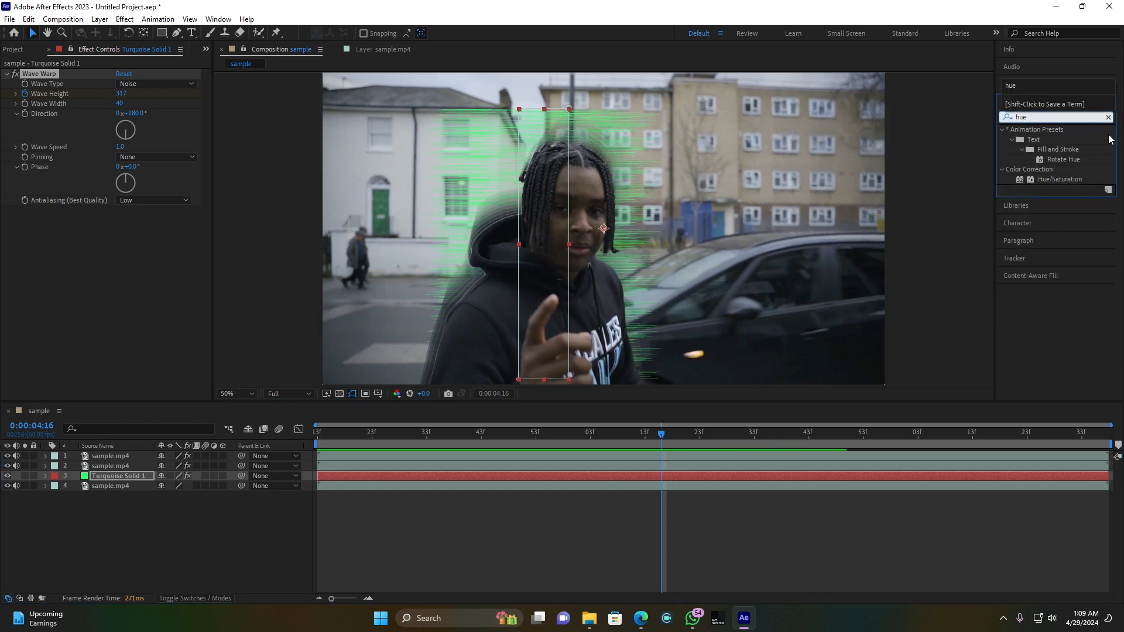
click(1062, 178)
drag(1062, 179, 118, 477)
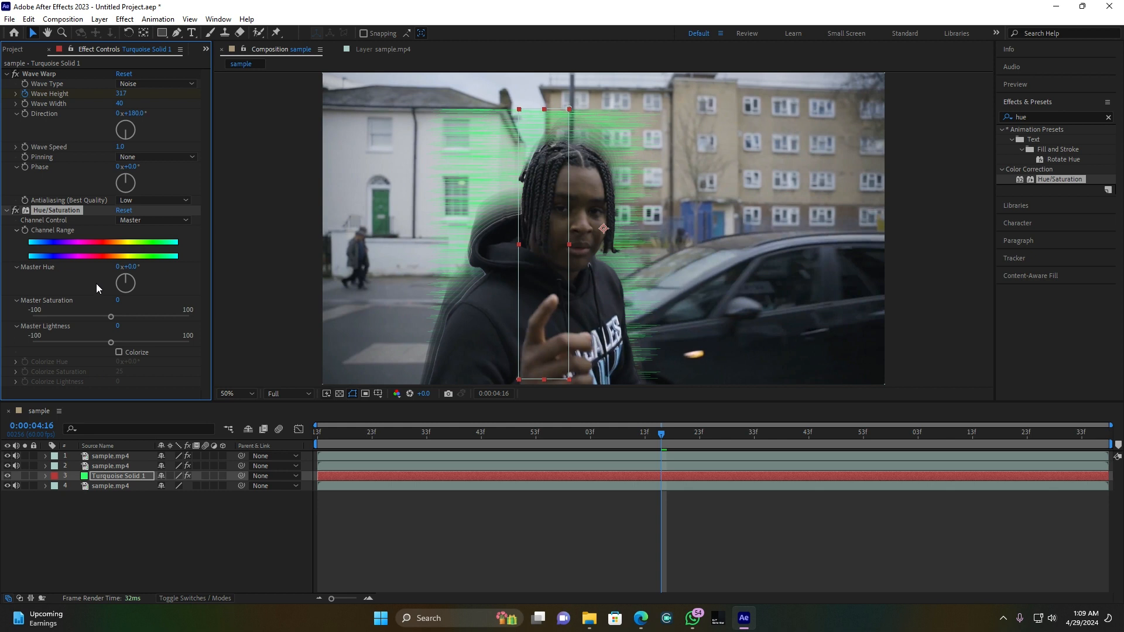
Keyframe the solid's Hue/Saturation Channel Range at 0:00:03:13, and shift Master Hue at 0:00:04:35 to turn the green lines blue.
click(540, 258)
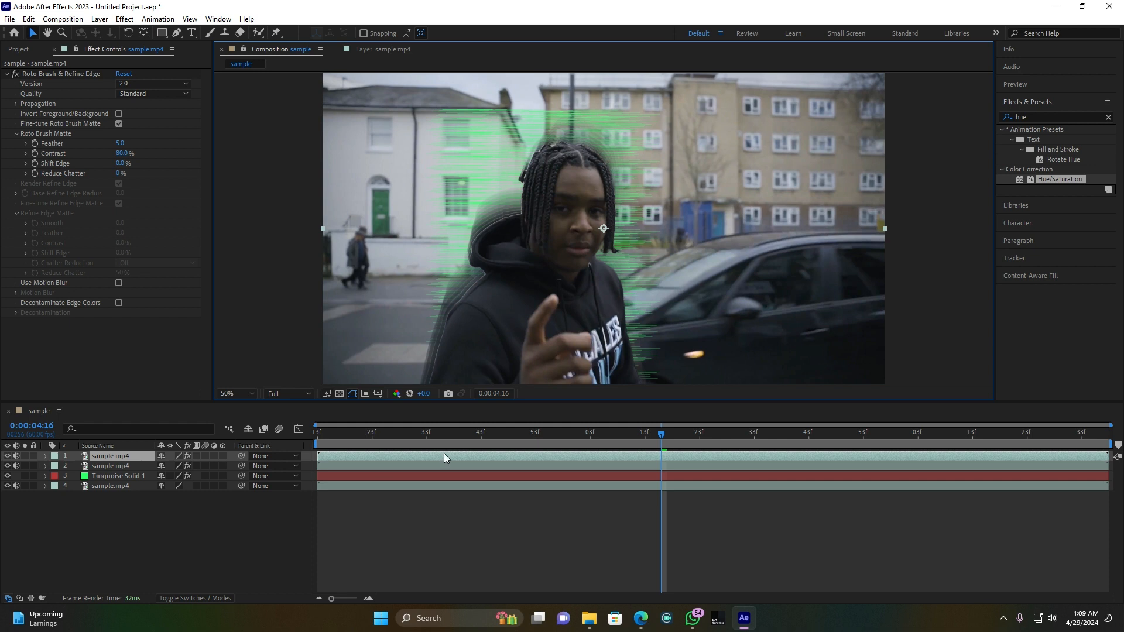
click(115, 475)
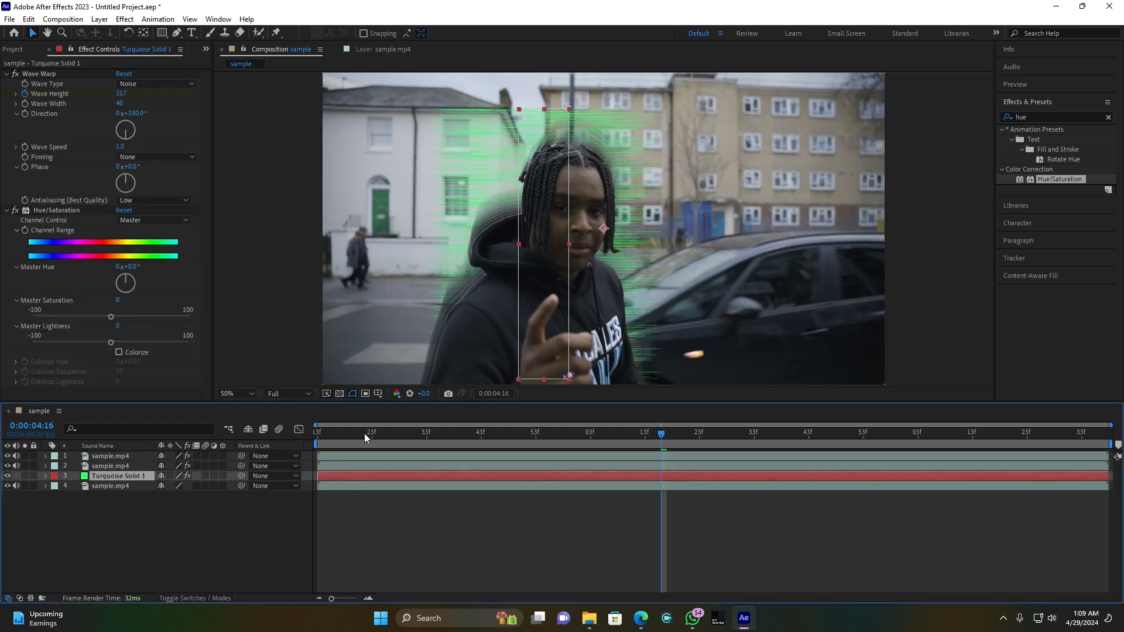
drag(364, 433, 313, 432)
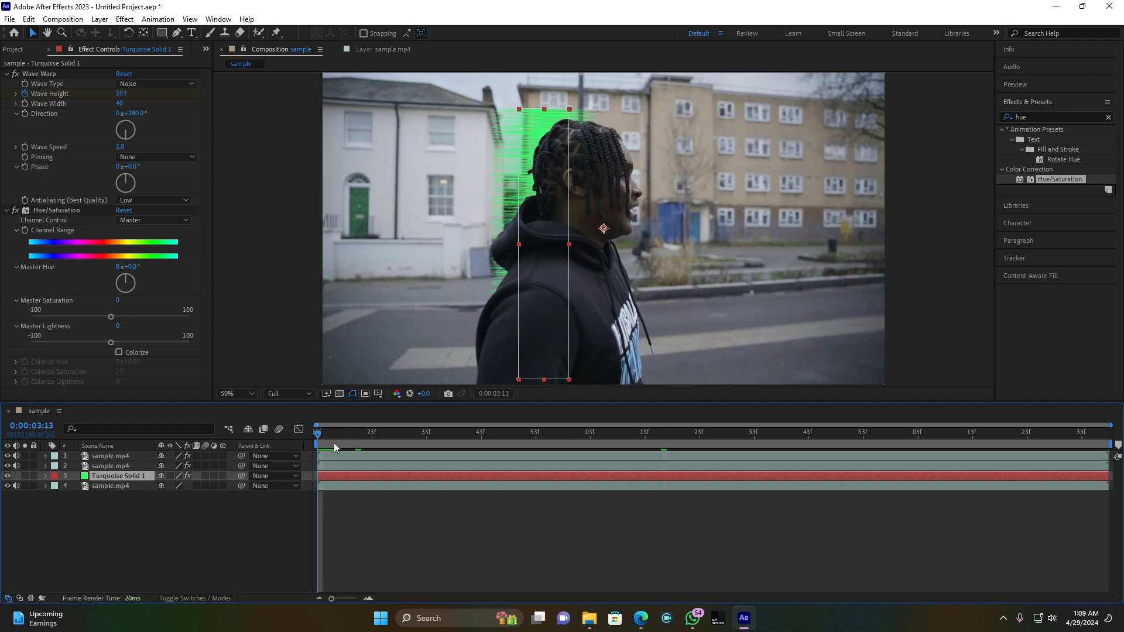
click(24, 231)
drag(360, 438, 765, 443)
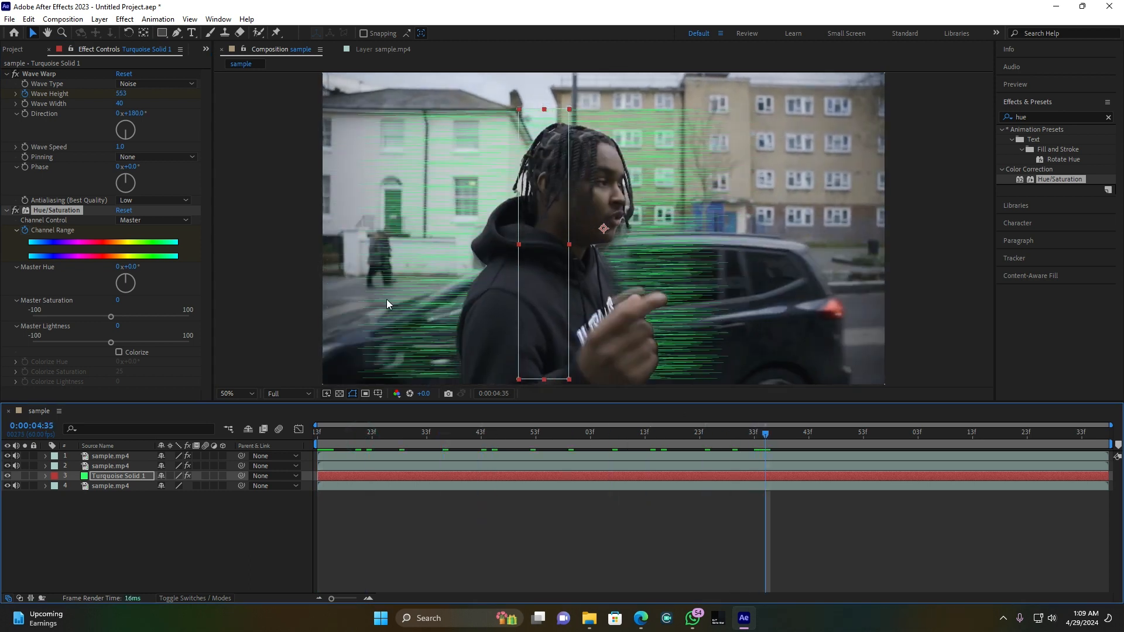
drag(128, 280, 157, 290)
Preview the hue shift of the noise lines from the start of the composition.
drag(453, 433, 313, 421)
key(space)
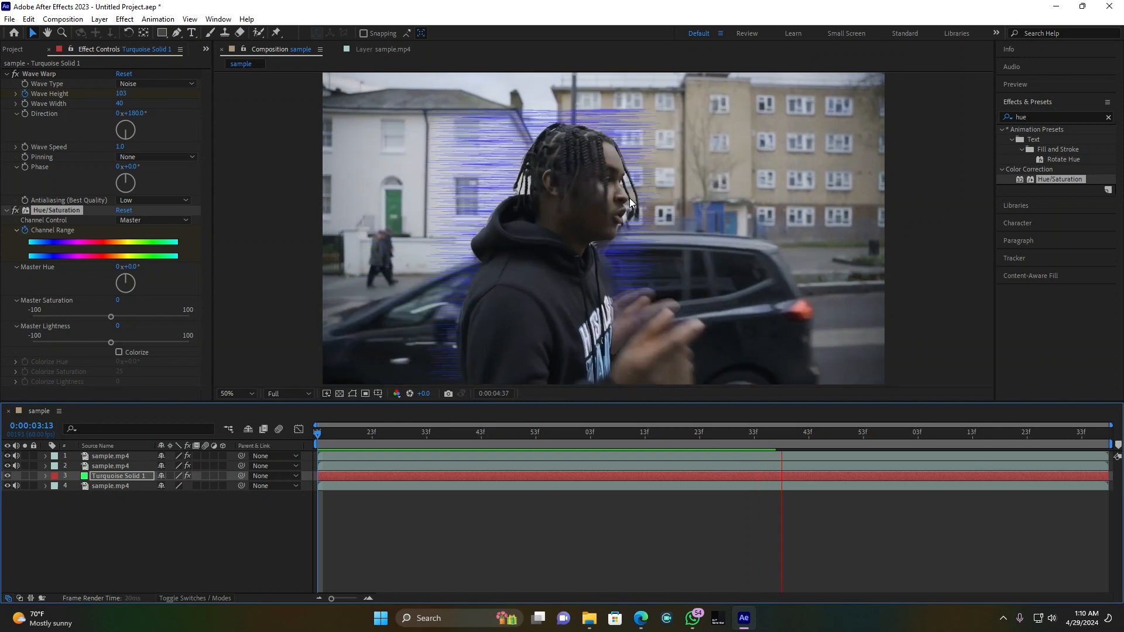
click(454, 476)
key(space)
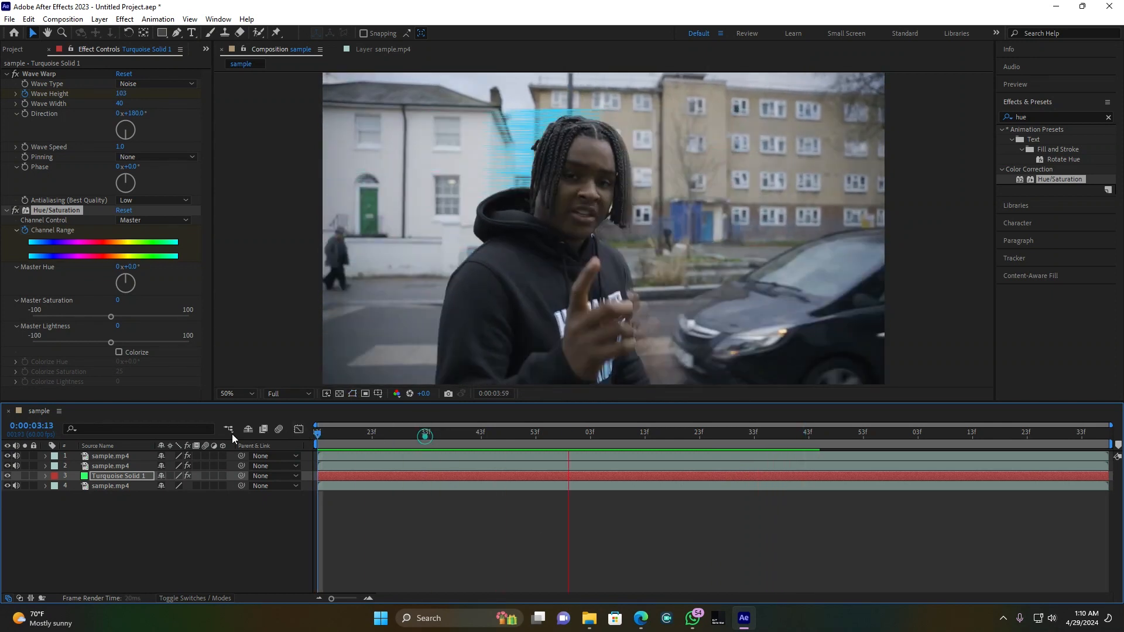
key(space)
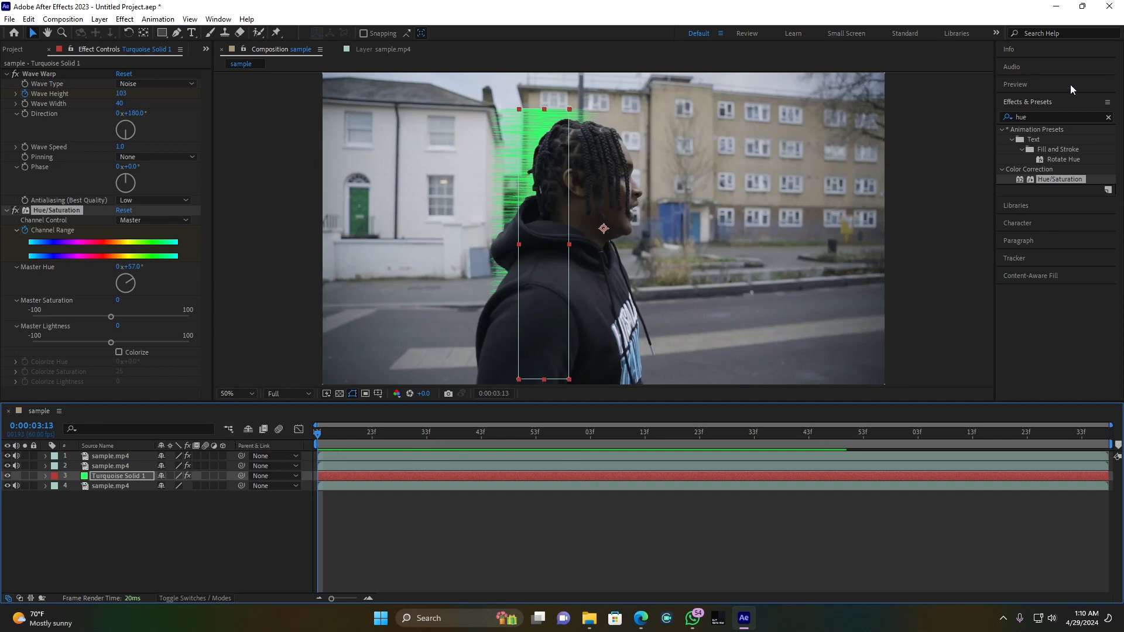
Find the VR Digital Glitch effect and apply it to Turquoise Solid 1.
click(1057, 117)
text(g)
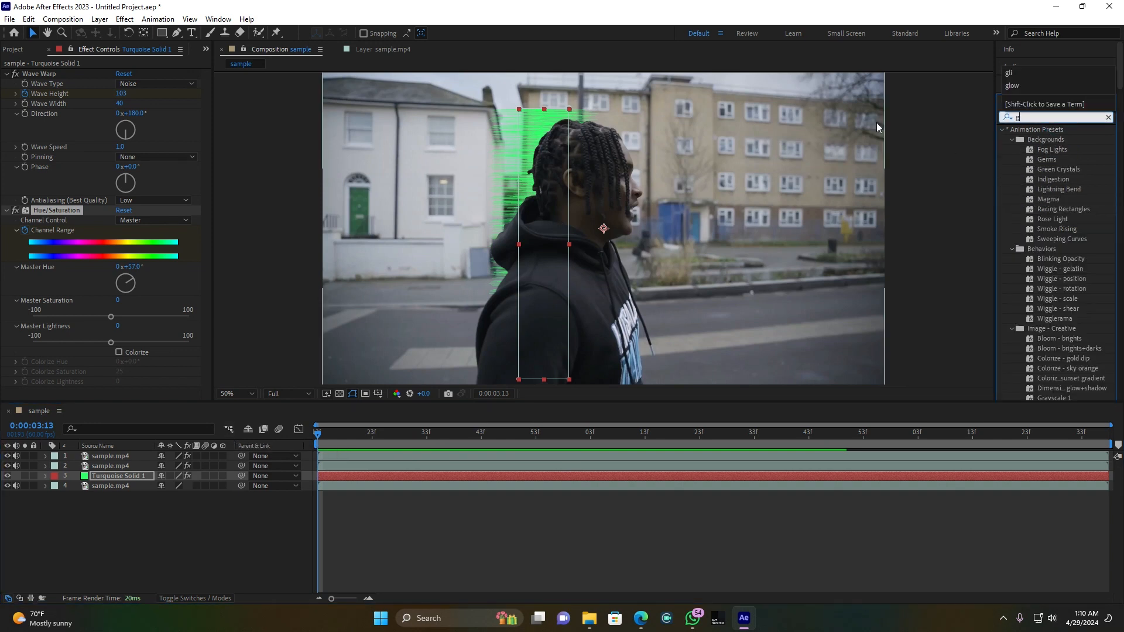
text(lit)
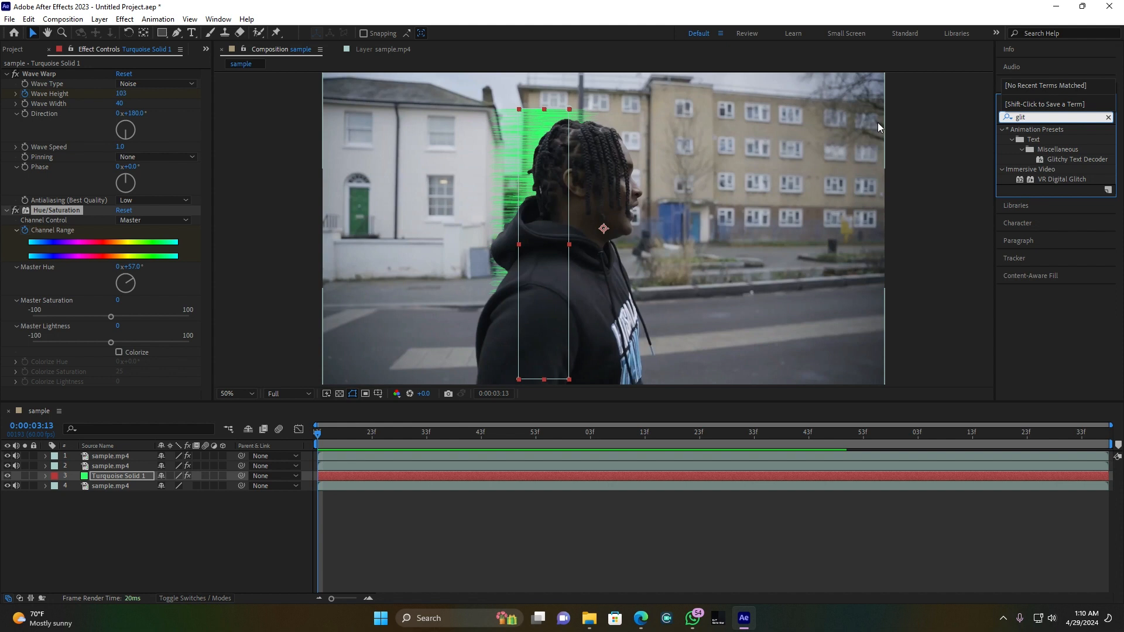
click(1043, 179)
click(1042, 179)
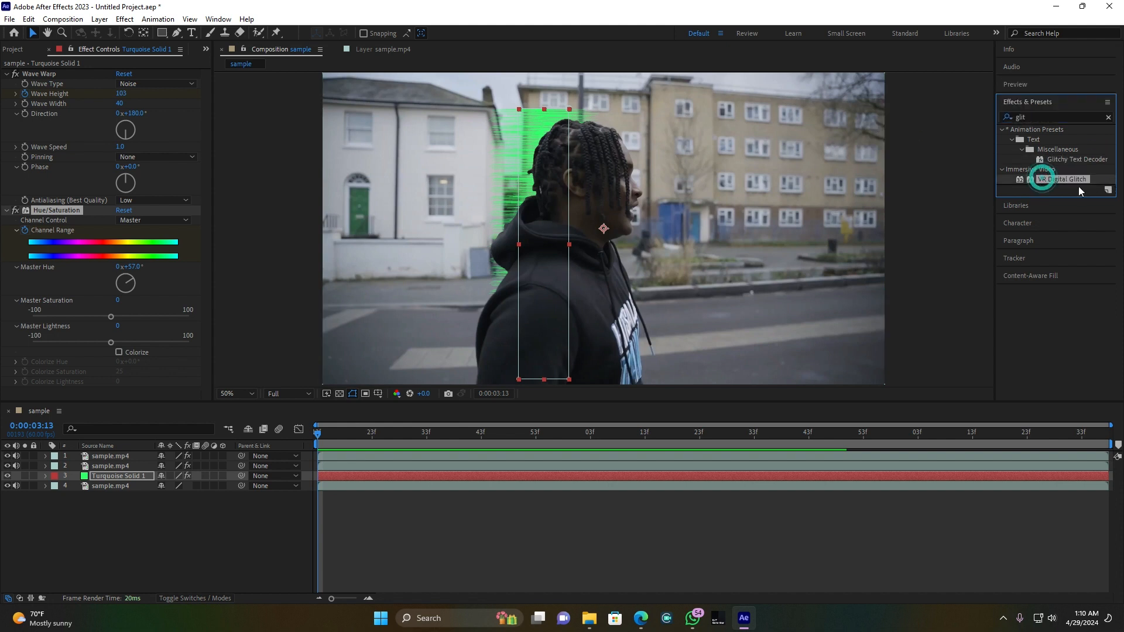
mouse_move(1062, 175)
mouse_down()
mouse_move(377, 370)
mouse_move(112, 460)
mouse_move(115, 476)
mouse_up()
drag(111, 474, 110, 474)
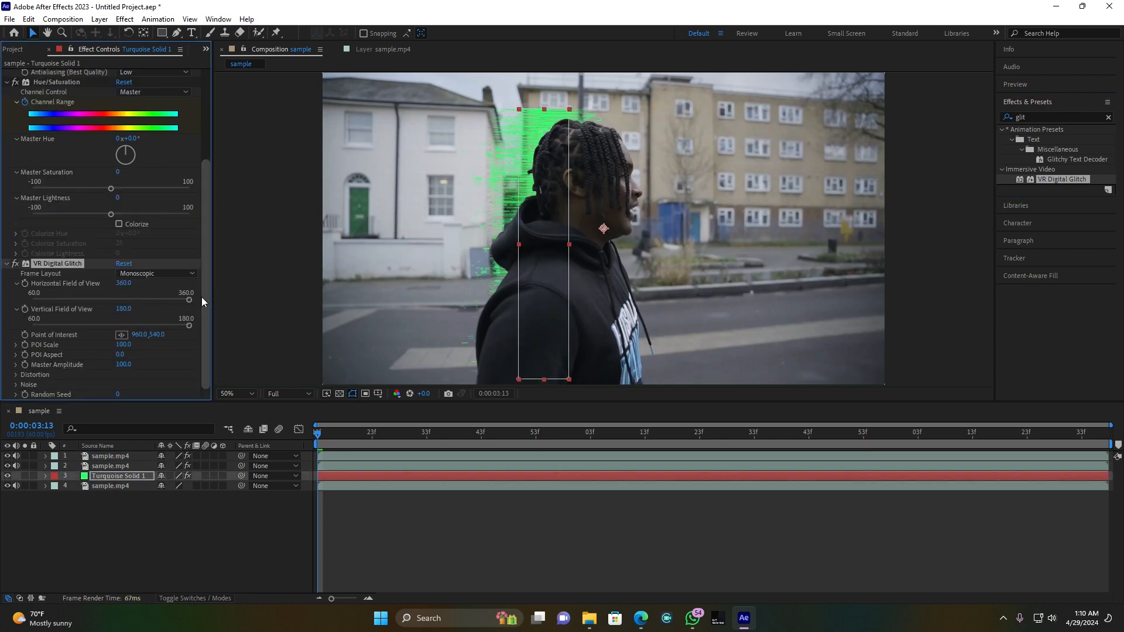
Set VR Digital Glitch's Horizontal Field of View to 151 and its Vertical Field of View to 143.1.
drag(188, 300, 81, 300)
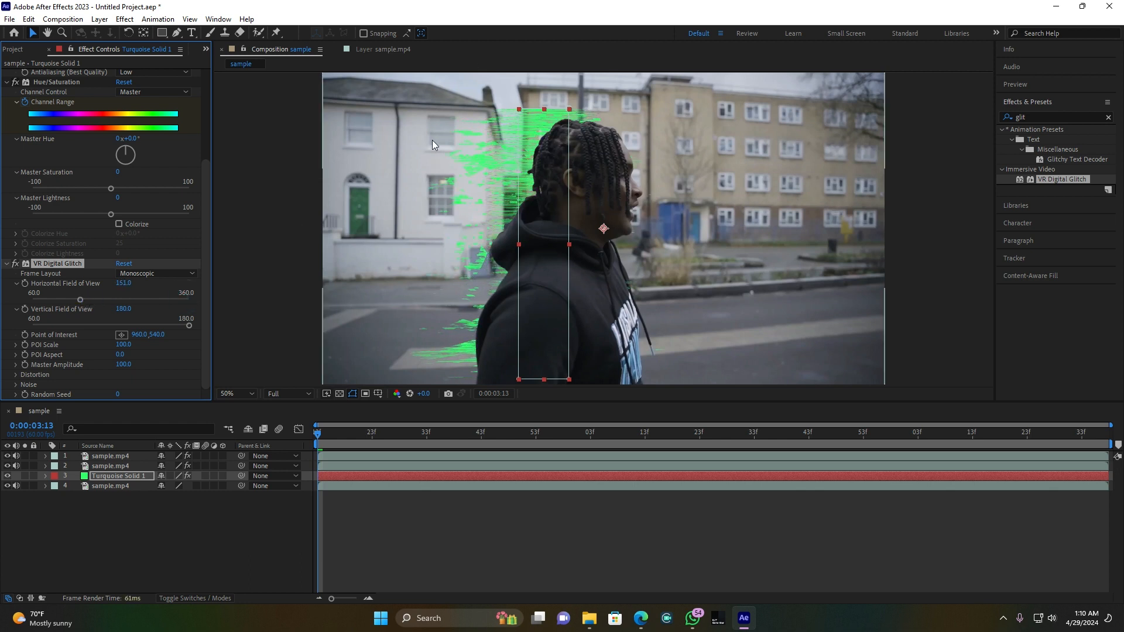
drag(184, 325, 142, 333)
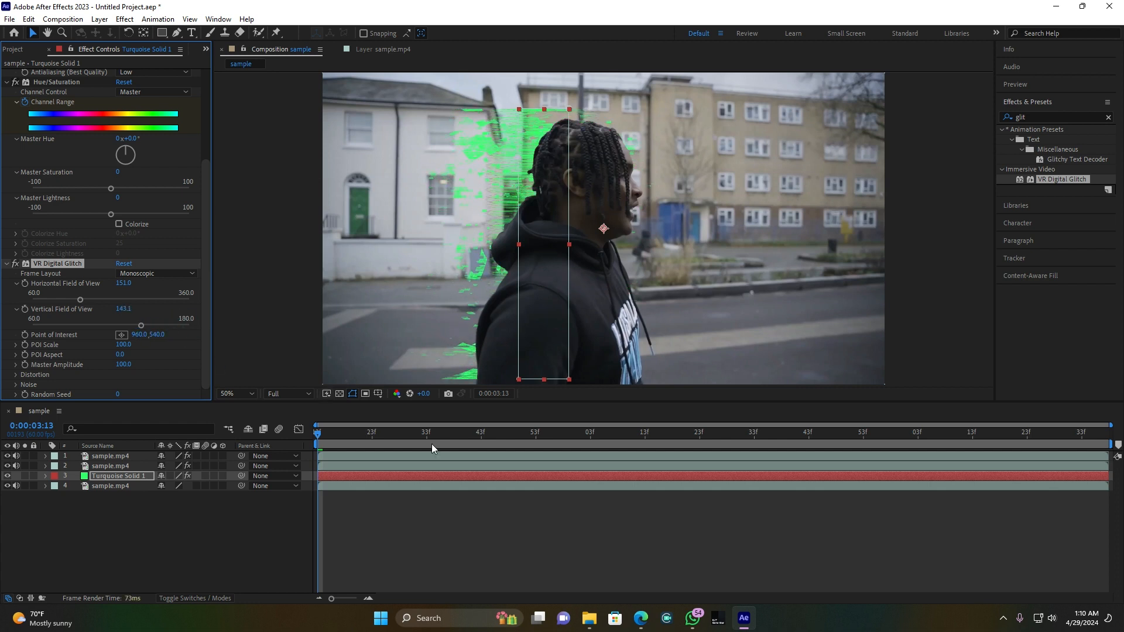
click(319, 434)
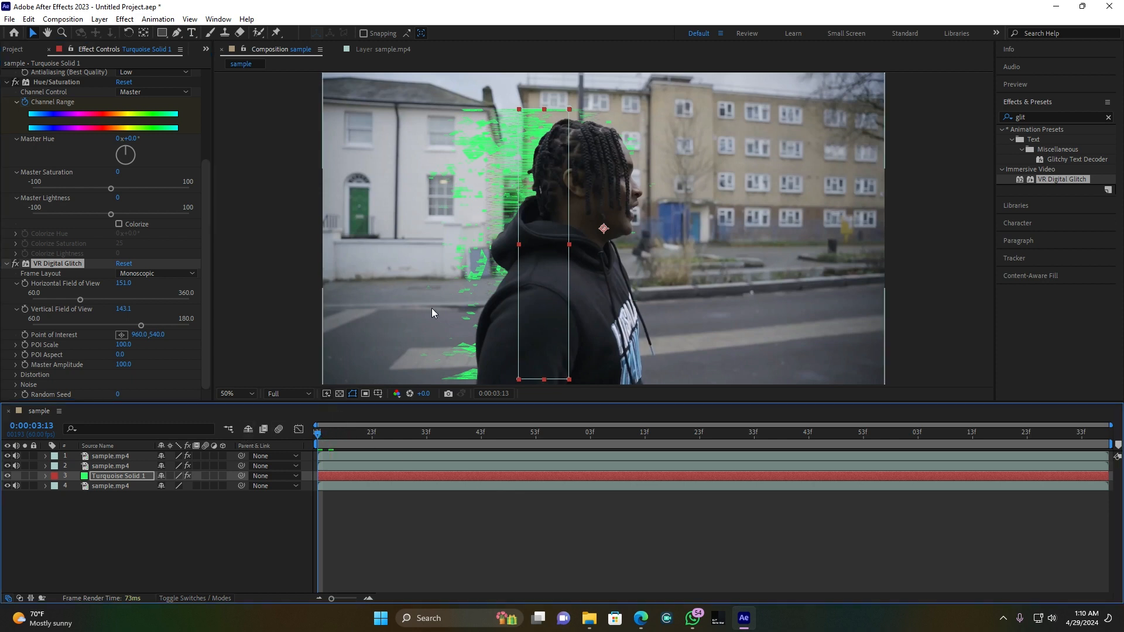